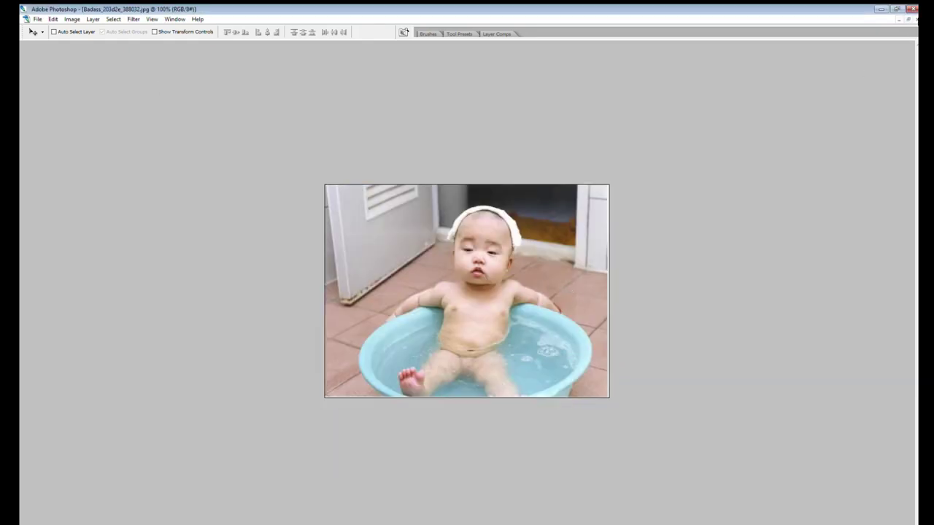
# Start a polygonal lasso outline around the door and floor surrounding the tub baby
pyautogui.hotkey('ctrl', 'w')
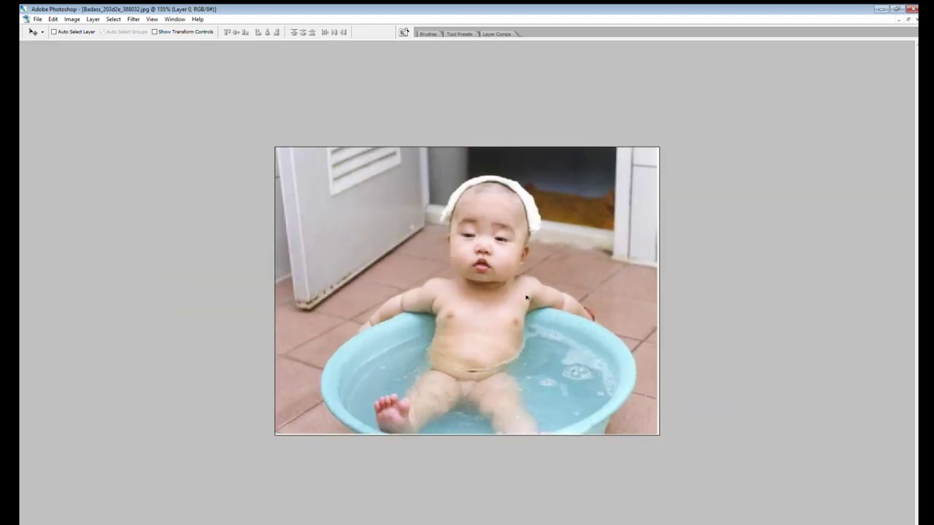
pyautogui.press('l')
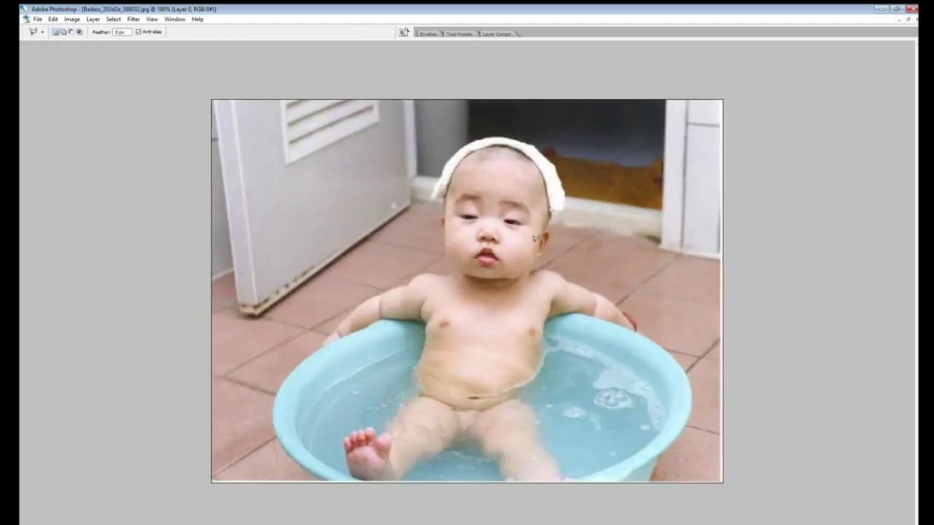
pyautogui.hotkey('ctrl', '+')
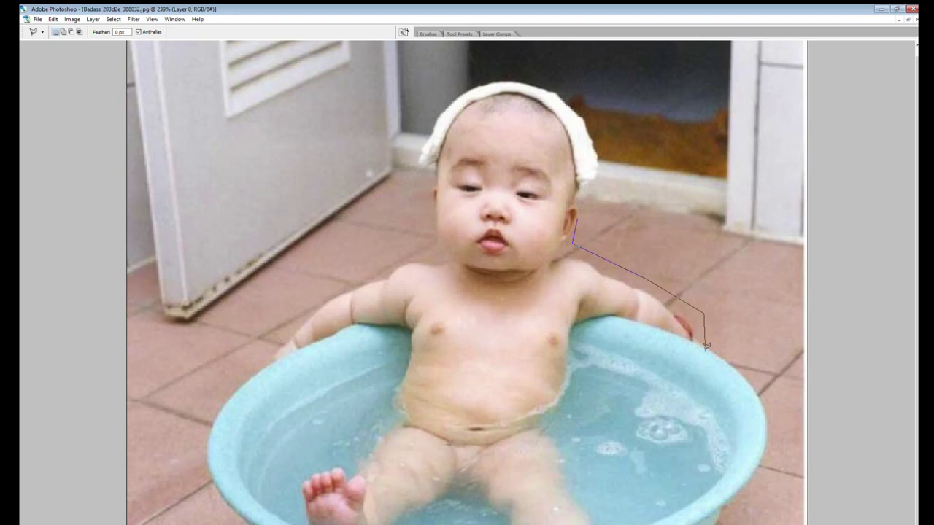
pyautogui.click(704, 367)
pyautogui.click(722, 369)
pyautogui.click(770, 272)
pyautogui.click(704, 93)
pyautogui.click(591, 53)
pyautogui.click(164, 98)
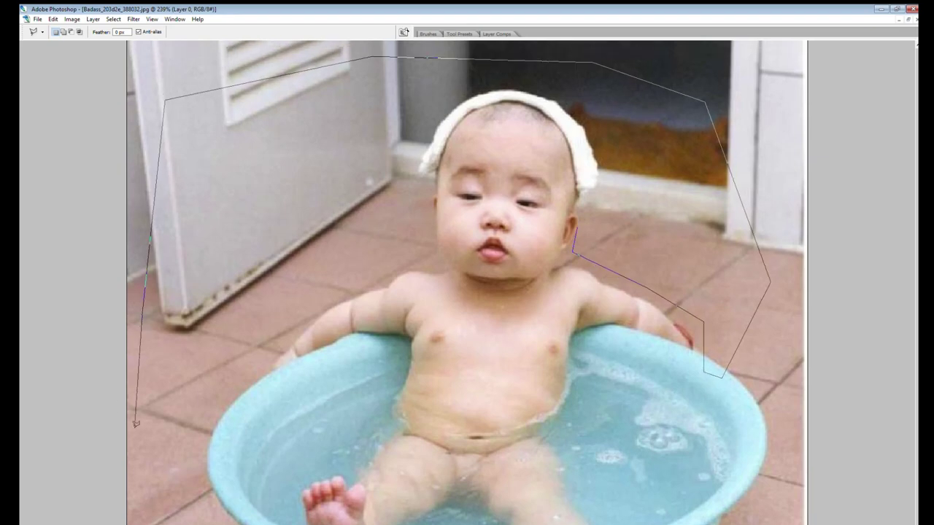
# Close the outline around the tub baby and delete the enclosed background ring
pyautogui.click(185, 438)
pyautogui.click(505, 82)
pyautogui.click(613, 103)
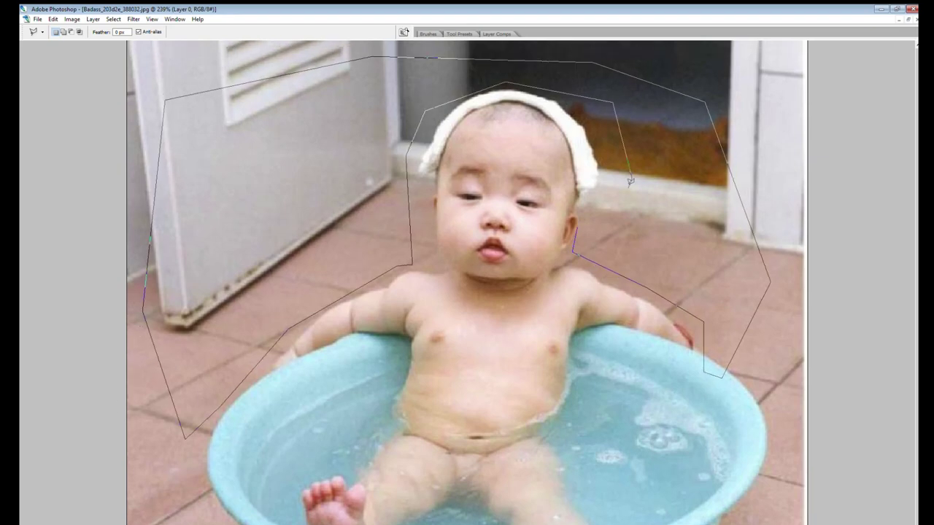
pyautogui.doubleClick(590, 211)
pyautogui.press('Delete')
# Delete the leftover left, right and top edge strips with rectangular selections
pyautogui.hotkey('ctrl', '-')
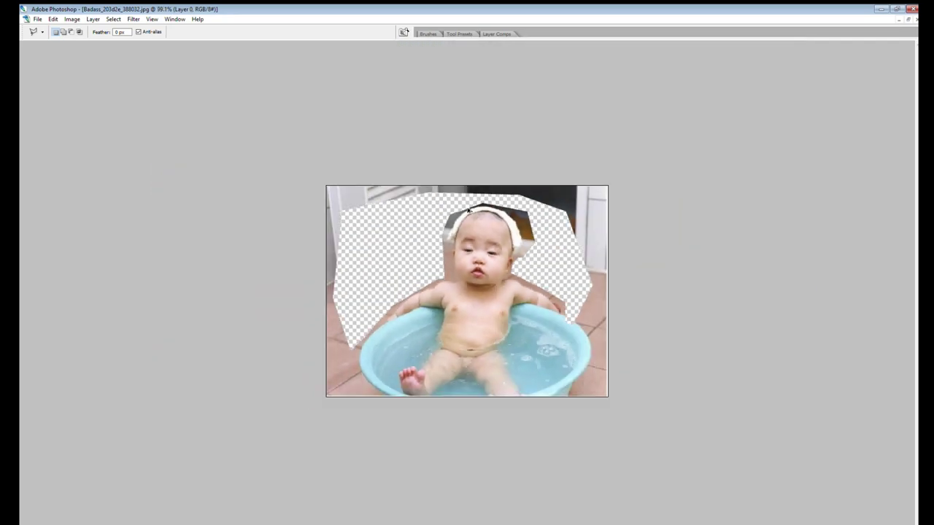
pyautogui.press('m')
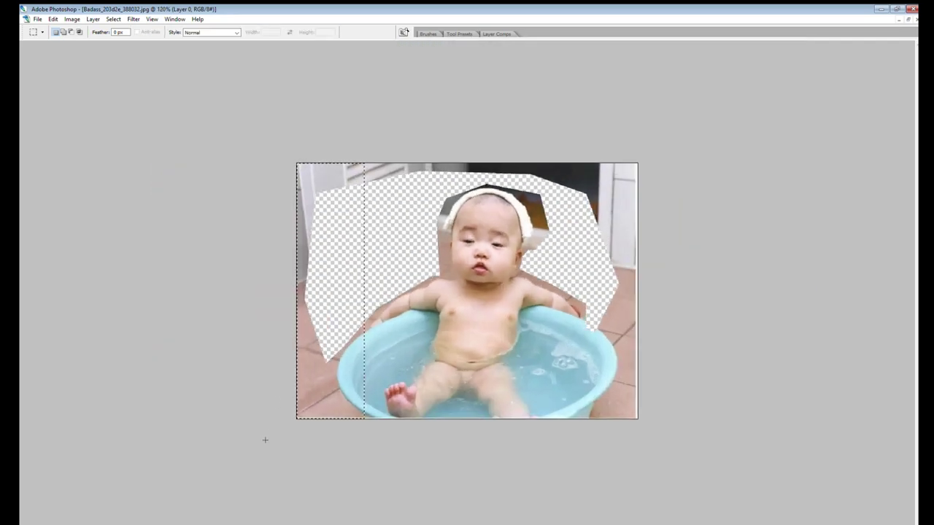
pyautogui.press('Delete')
pyautogui.press('Delete')
pyautogui.hotkey('ctrl', 'd')
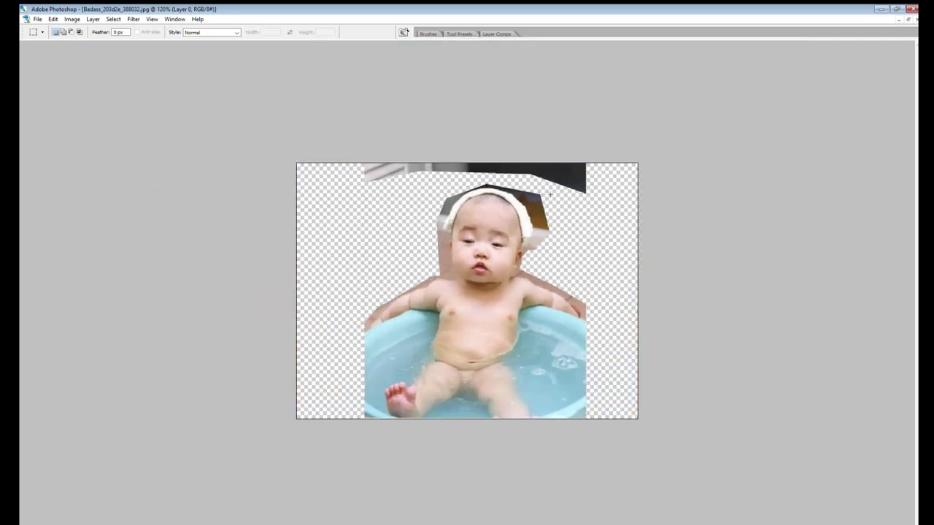
pyautogui.press('Delete')
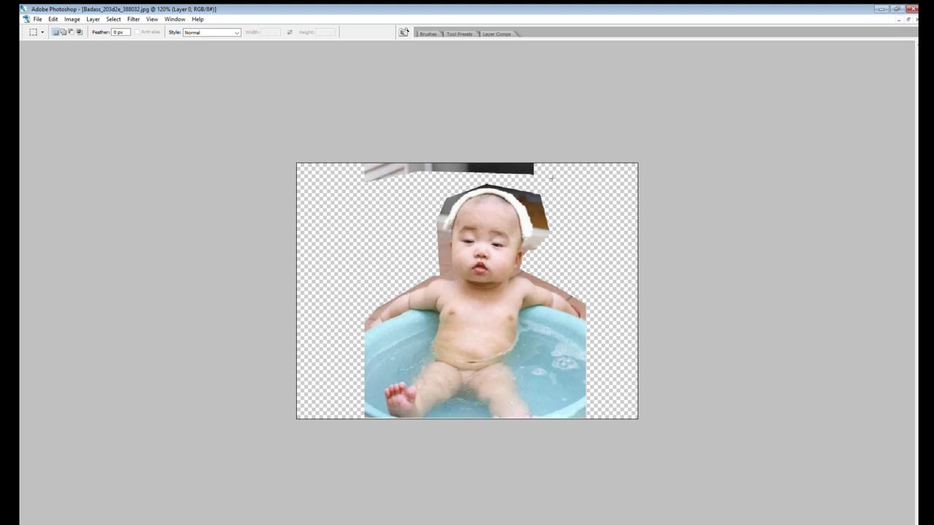
pyautogui.moveTo(552, 179); pyautogui.dragTo(293, 156)
pyautogui.press('Delete')
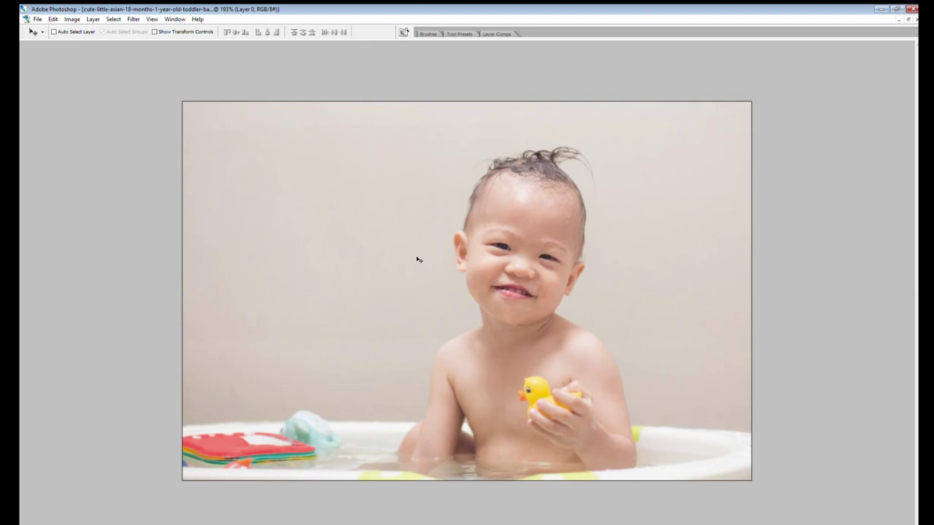
# Clear the plain wall around the duck-holding toddler to transparency
pyautogui.press('w')
pyautogui.click(394, 243)
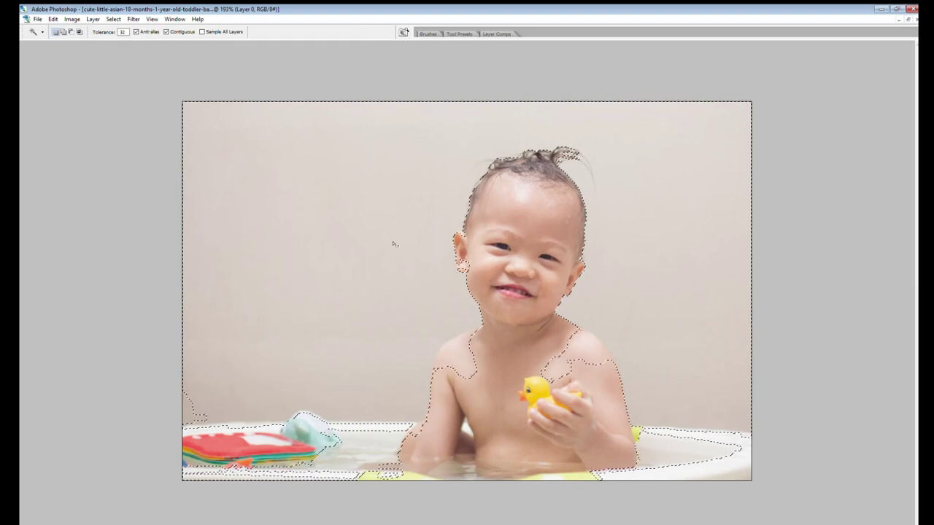
pyautogui.press('l')
pyautogui.click(472, 162)
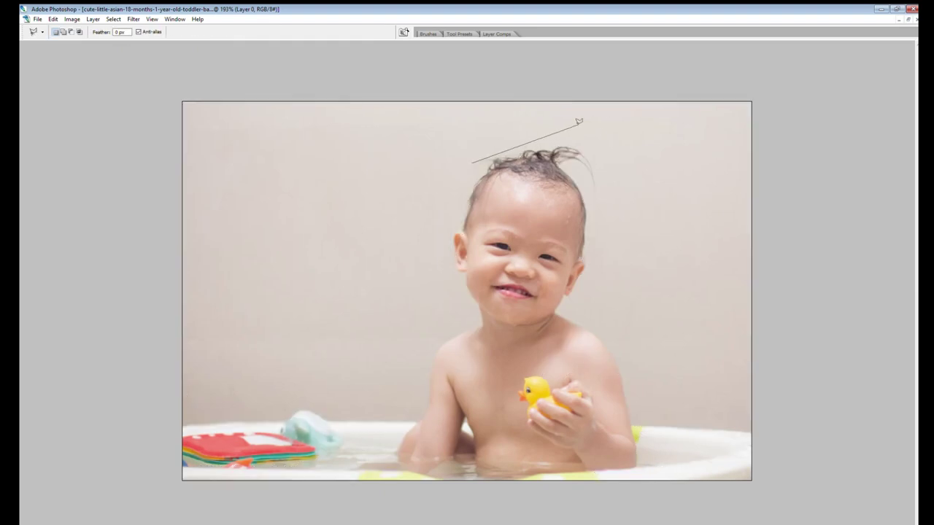
pyautogui.click(586, 127)
pyautogui.click(628, 235)
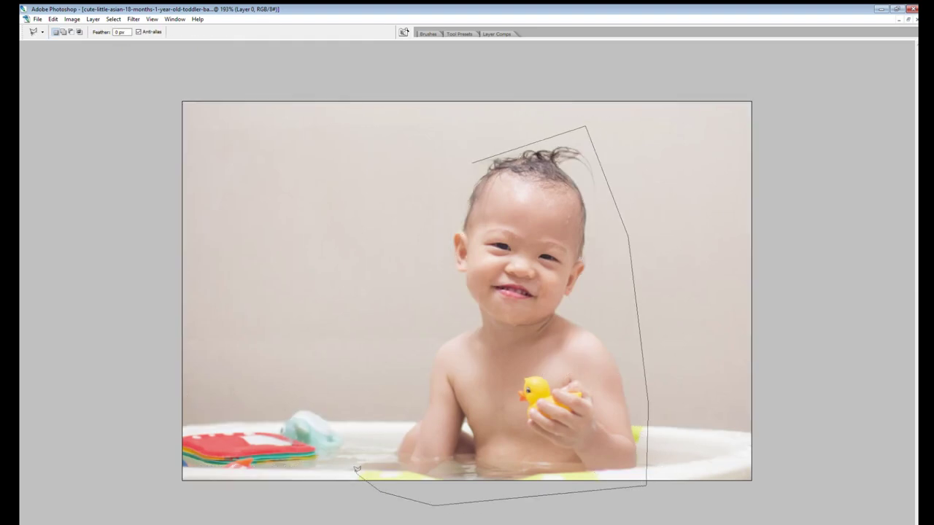
pyautogui.doubleClick(440, 172)
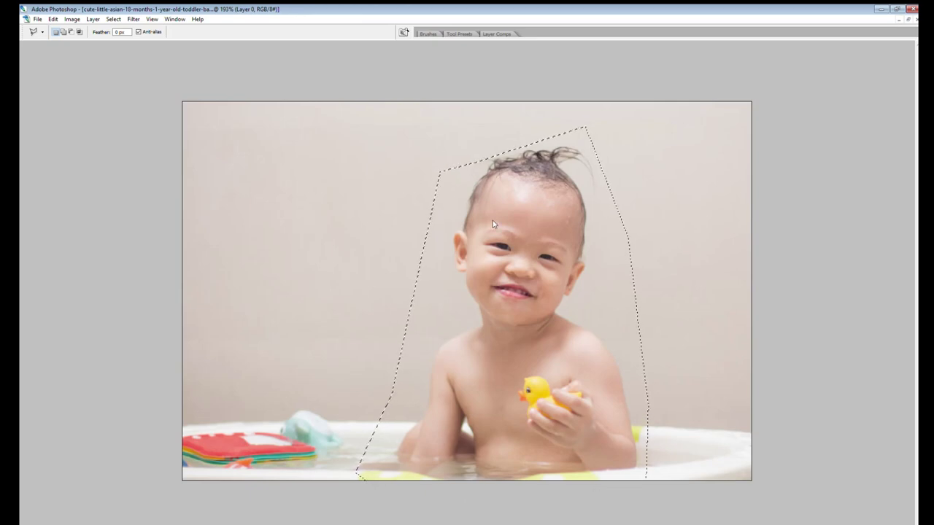
pyautogui.press('Delete')
# Lasso and delete the background on both sides of the baby in glasses
pyautogui.press('m')
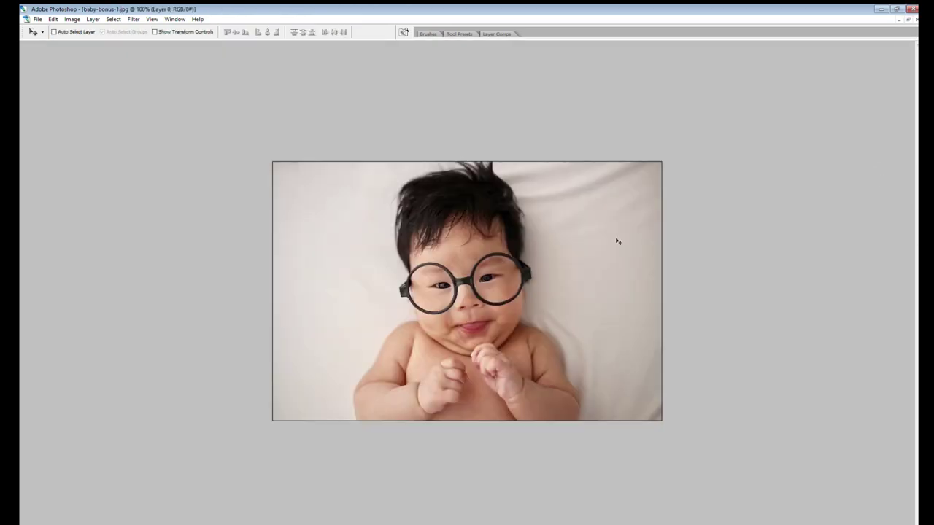
pyautogui.press('l')
pyautogui.click(587, 430)
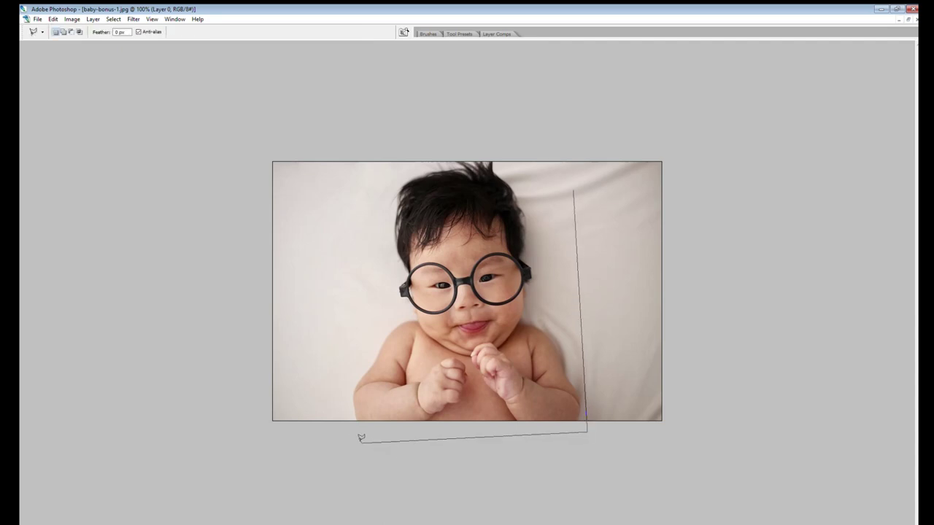
pyautogui.click(383, 158)
pyautogui.click(578, 157)
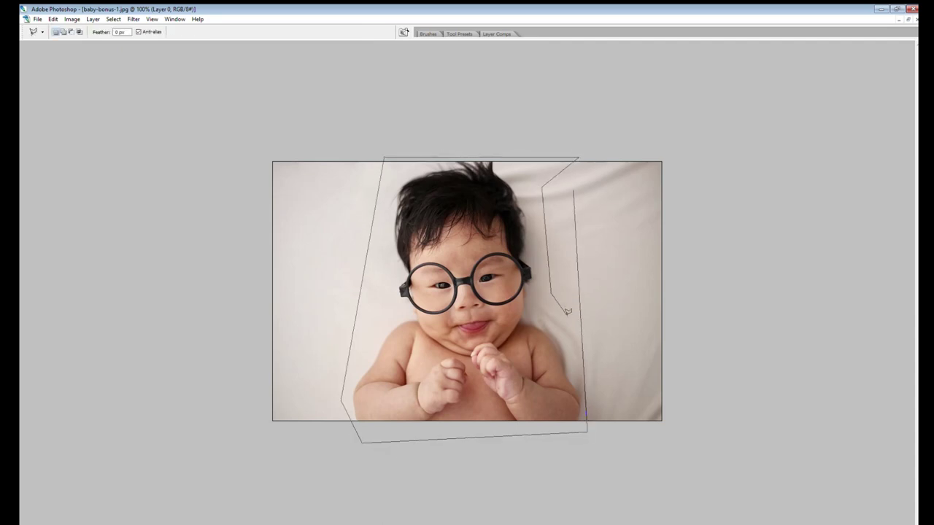
pyautogui.click(582, 349)
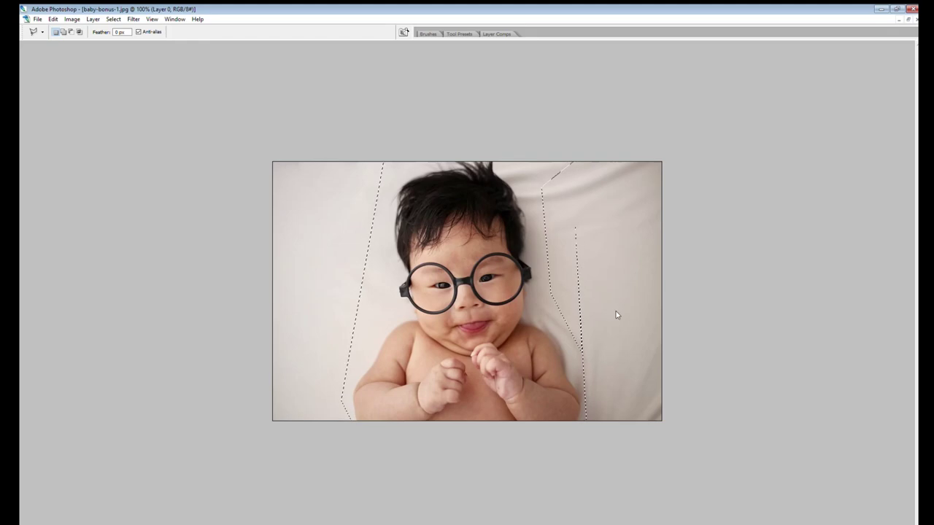
pyautogui.press('Delete')
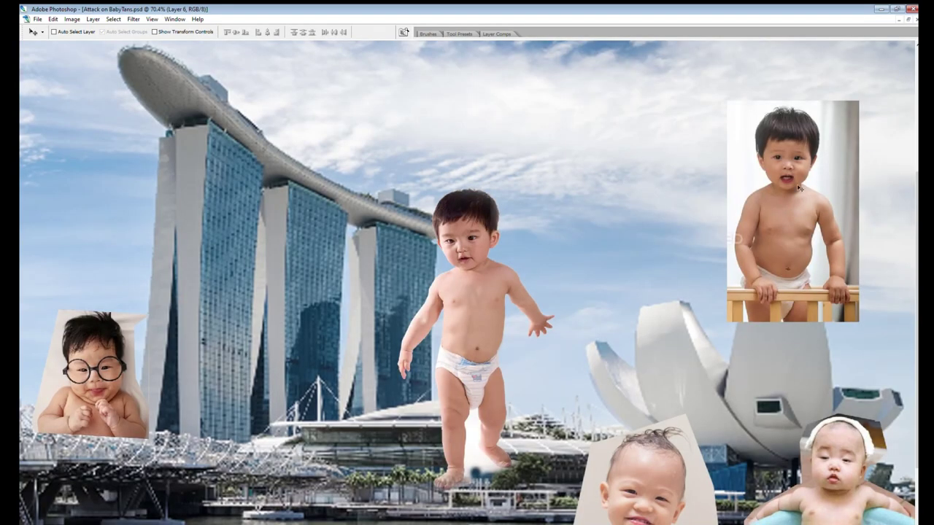
# Drag the crib-rail baby layer down and to the right in the composite
pyautogui.keyDown('alt'); pyautogui.scroll(-5, 538, 319); pyautogui.keyUp('alt')
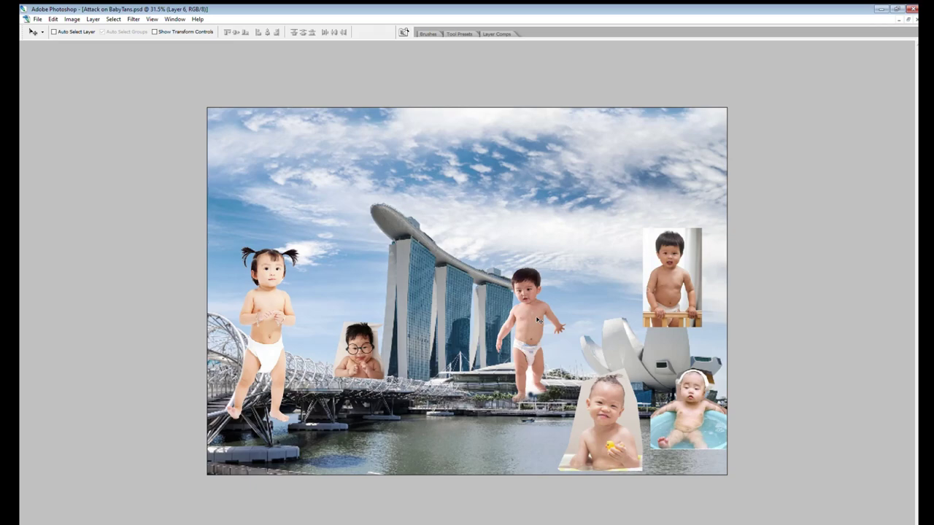
pyautogui.keyDown('alt'); pyautogui.scroll(5, 538, 321); pyautogui.keyUp('alt')
pyautogui.keyDown('alt'); pyautogui.scroll(-5, 537, 321); pyautogui.keyUp('alt')
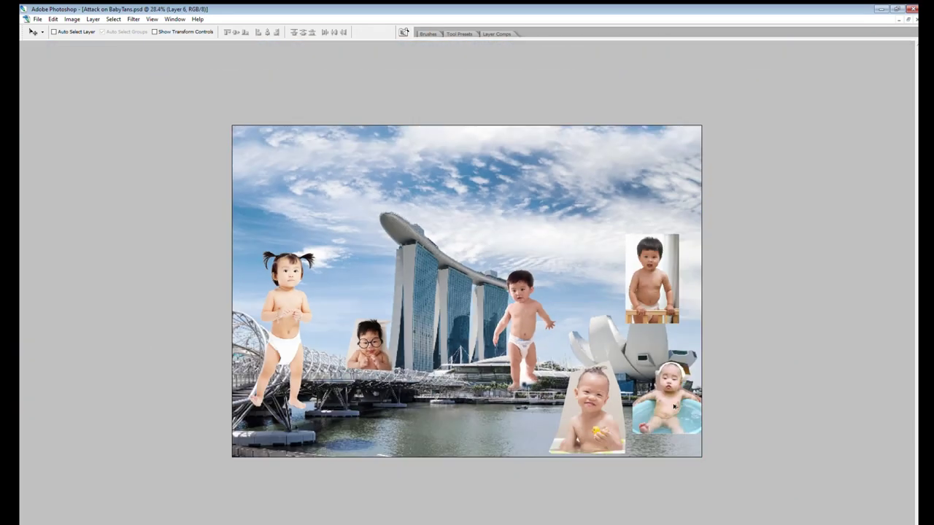
pyautogui.keyDown('alt'); pyautogui.scroll(2, 717, 413); pyautogui.keyUp('alt')
pyautogui.keyDown('alt'); pyautogui.scroll(2, 716, 413); pyautogui.keyUp('alt')
pyautogui.moveTo(408, 296); pyautogui.dragTo(385, 253)
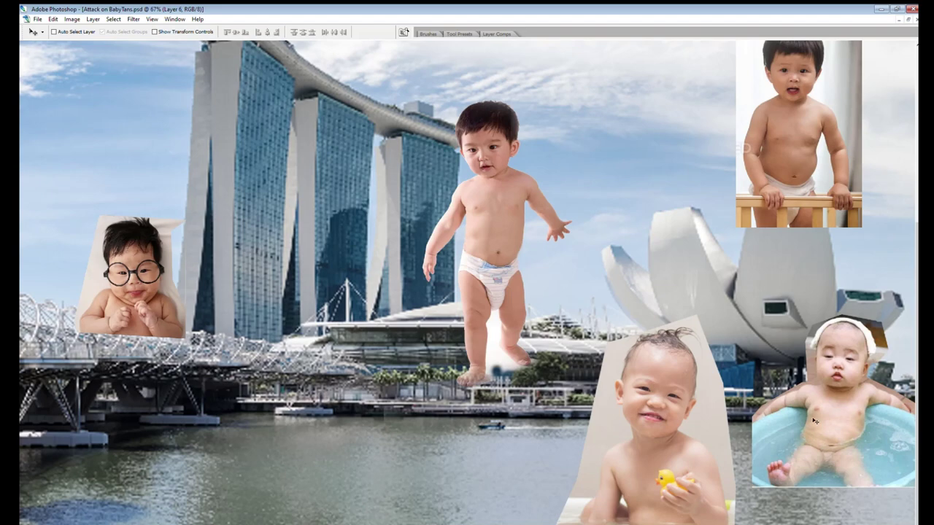
pyautogui.keyDown('alt'); pyautogui.scroll(-2, 815, 421); pyautogui.keyUp('alt')
pyautogui.keyDown('alt'); pyautogui.scroll(-2, 804, 398); pyautogui.keyUp('alt')
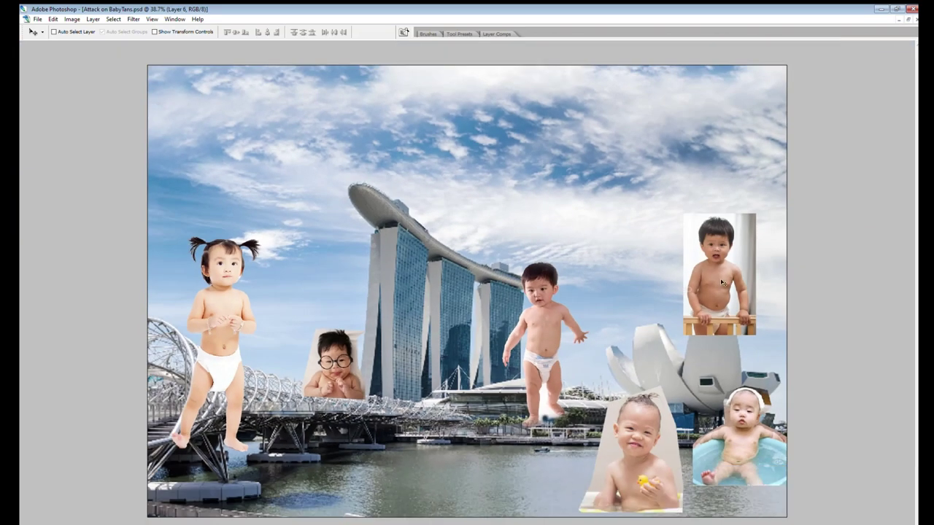
pyautogui.moveTo(721, 283); pyautogui.dragTo(758, 319)
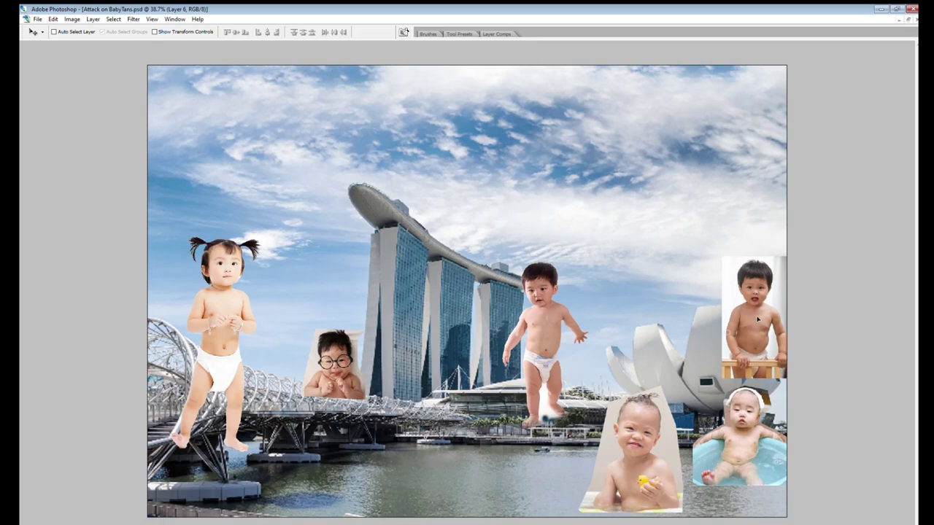
pyautogui.press('e')
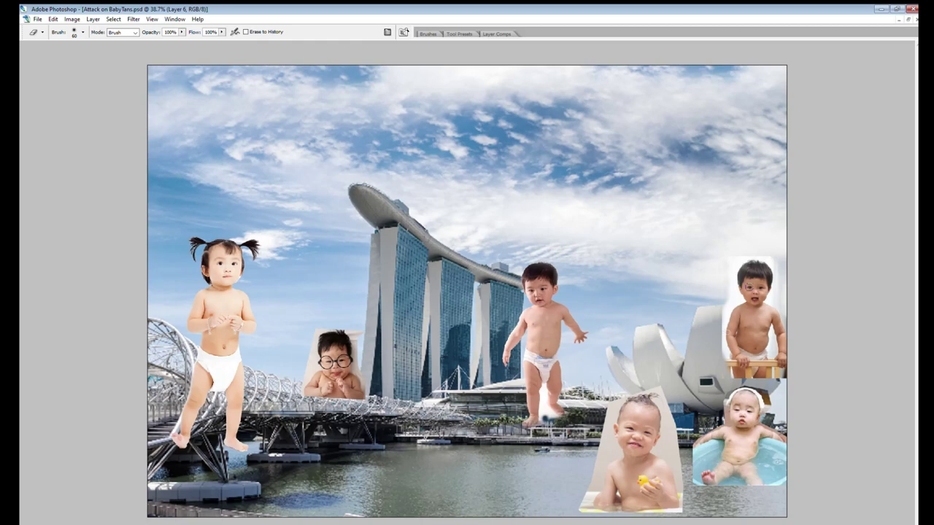
# Zoom in on the tub baby and begin a polygonal lasso outline beside it
pyautogui.scroll(5, 793, 455)
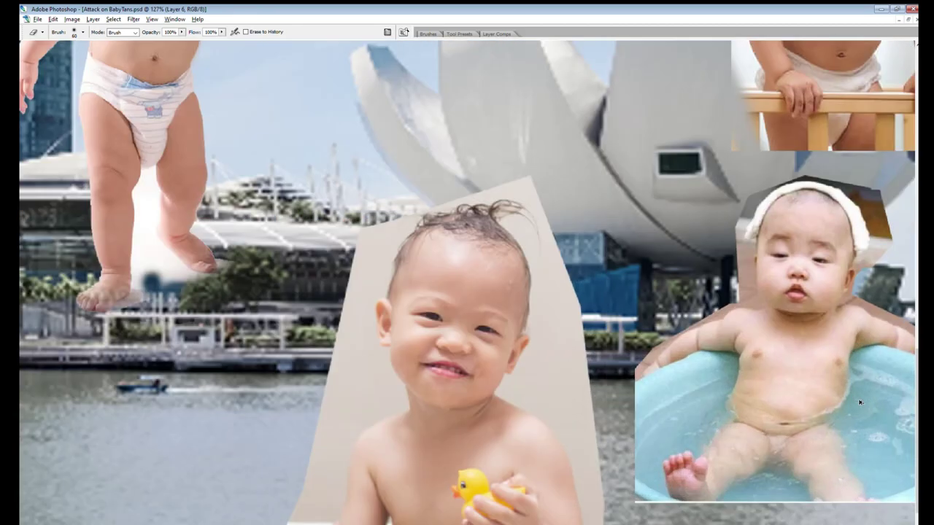
pyautogui.moveTo(792, 455); pyautogui.dragTo(524, 345)
pyautogui.scroll(1, 524, 344)
pyautogui.scroll(3, 523, 344)
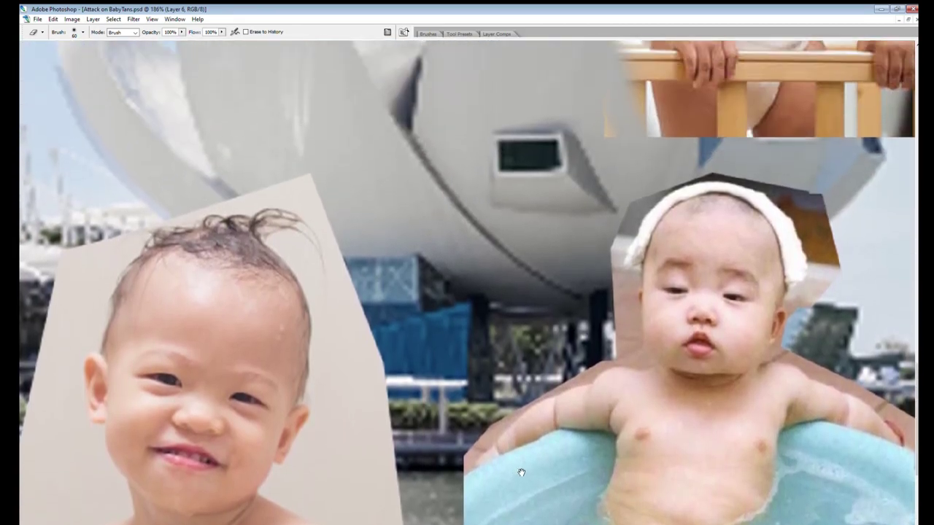
pyautogui.scroll(3, 625, 356)
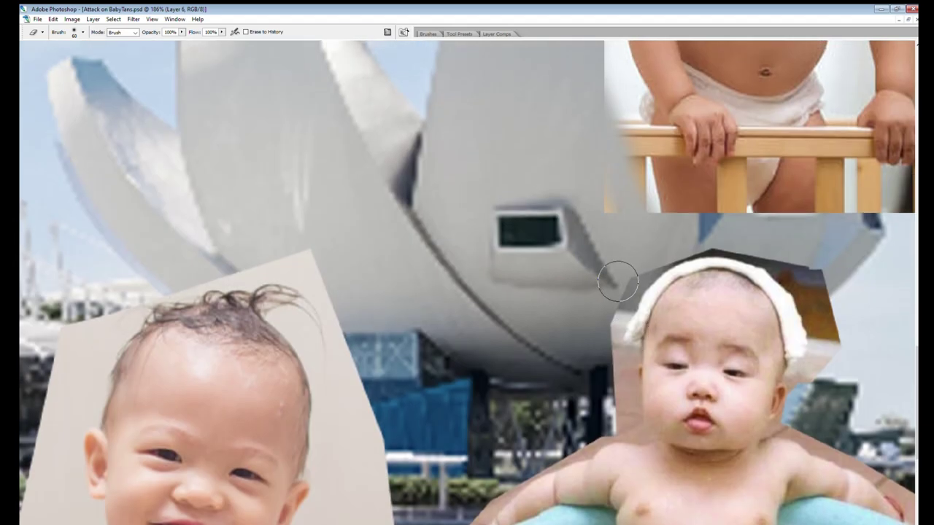
pyautogui.press('v')
pyautogui.press('e')
pyautogui.press('l')
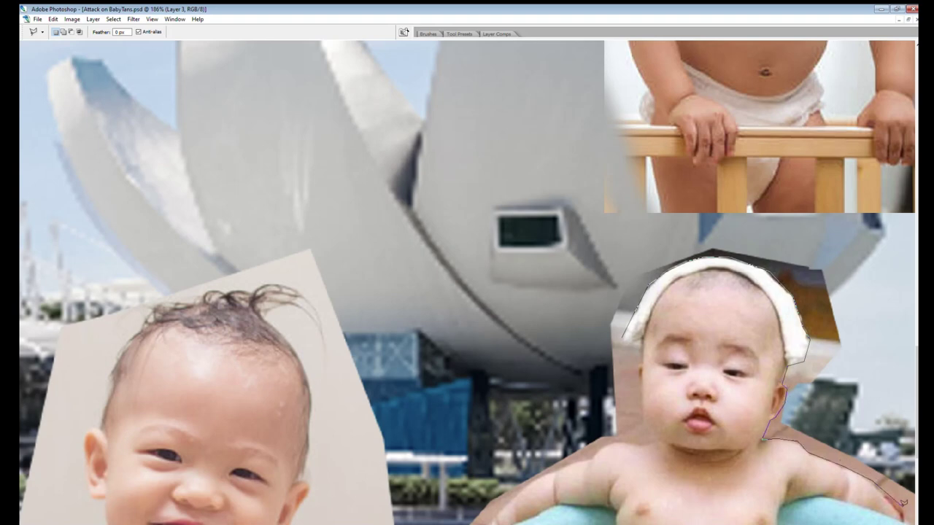
pyautogui.click(876, 352)
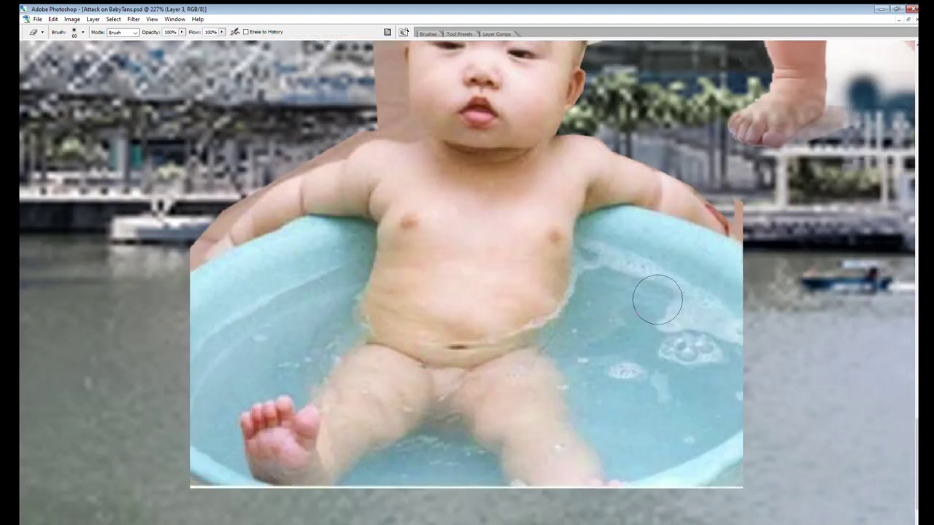
# Erase the tub's right and lower-left edges and the teal fringe along fingers and leg
pyautogui.moveTo(657, 299)
pyautogui.mouseDown()
pyautogui.moveTo(713, 292)
pyautogui.moveTo(652, 452)
pyautogui.moveTo(627, 443)
pyautogui.moveTo(739, 481)
pyautogui.moveTo(621, 286)
pyautogui.moveTo(600, 358)
pyautogui.moveTo(644, 288)
pyautogui.moveTo(737, 211)
pyautogui.moveTo(759, 212)
pyautogui.moveTo(726, 383)
pyautogui.mouseUp()
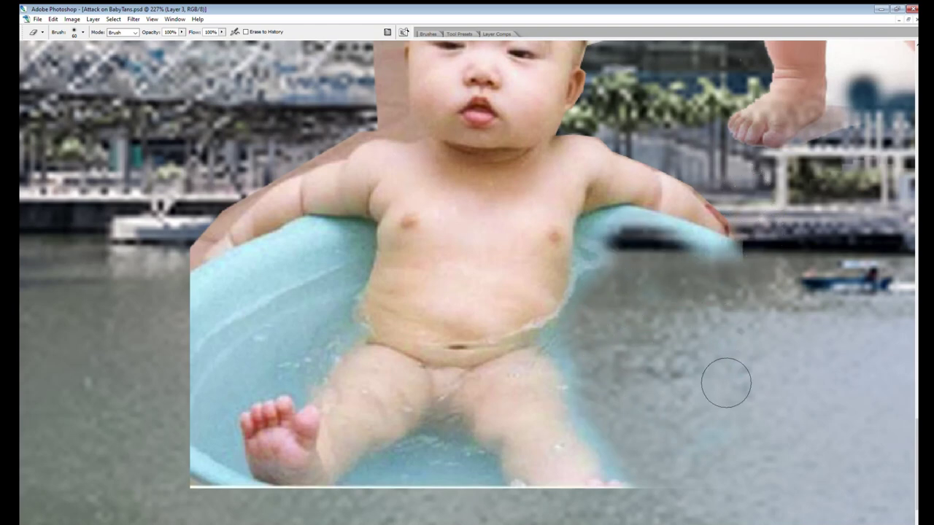
pyautogui.moveTo(471, 496)
pyautogui.mouseDown()
pyautogui.moveTo(589, 504)
pyautogui.moveTo(469, 491)
pyautogui.moveTo(355, 496)
pyautogui.moveTo(473, 485)
pyautogui.mouseUp()
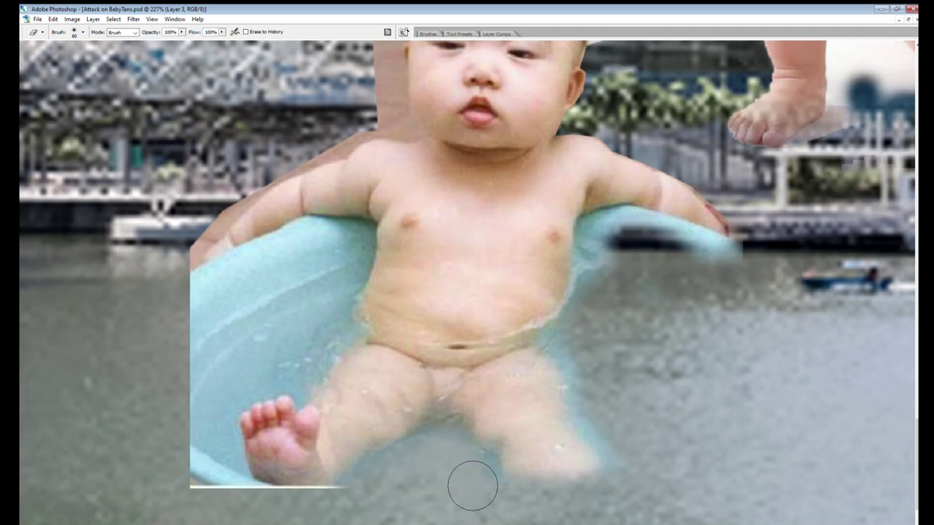
pyautogui.moveTo(403, 364); pyautogui.dragTo(586, 364)
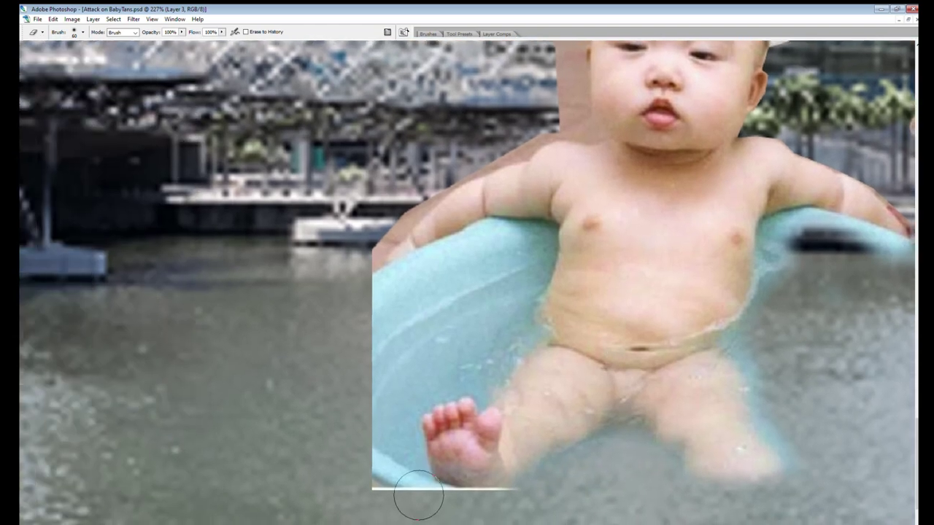
pyautogui.moveTo(416, 500)
pyautogui.mouseDown()
pyautogui.moveTo(369, 459)
pyautogui.moveTo(429, 285)
pyautogui.moveTo(371, 302)
pyautogui.moveTo(496, 241)
pyautogui.moveTo(456, 281)
pyautogui.moveTo(510, 286)
pyautogui.moveTo(523, 250)
pyautogui.moveTo(493, 250)
pyautogui.moveTo(469, 348)
pyautogui.moveTo(392, 413)
pyautogui.moveTo(423, 500)
pyautogui.moveTo(525, 506)
pyautogui.moveTo(438, 518)
pyautogui.mouseUp()
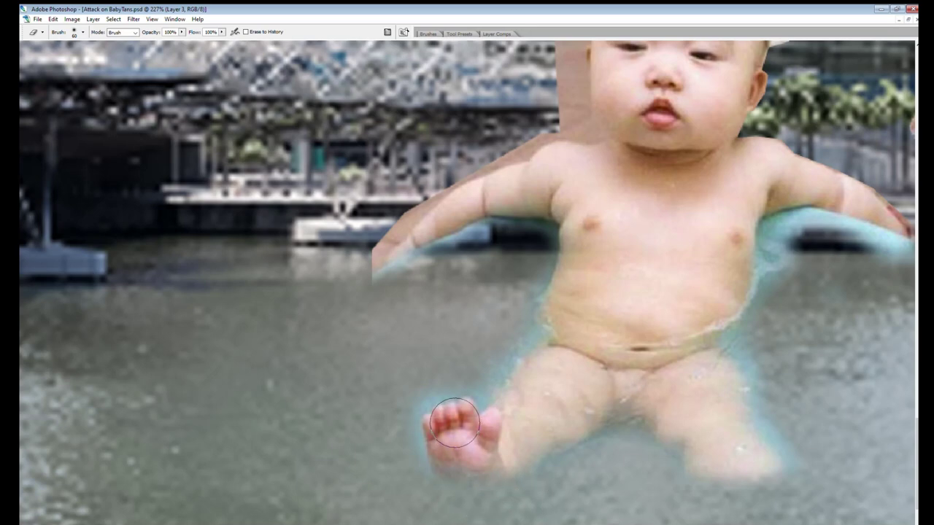
pyautogui.scroll(3, 455, 422)
pyautogui.press('[')
pyautogui.press('[')
pyautogui.press('[')
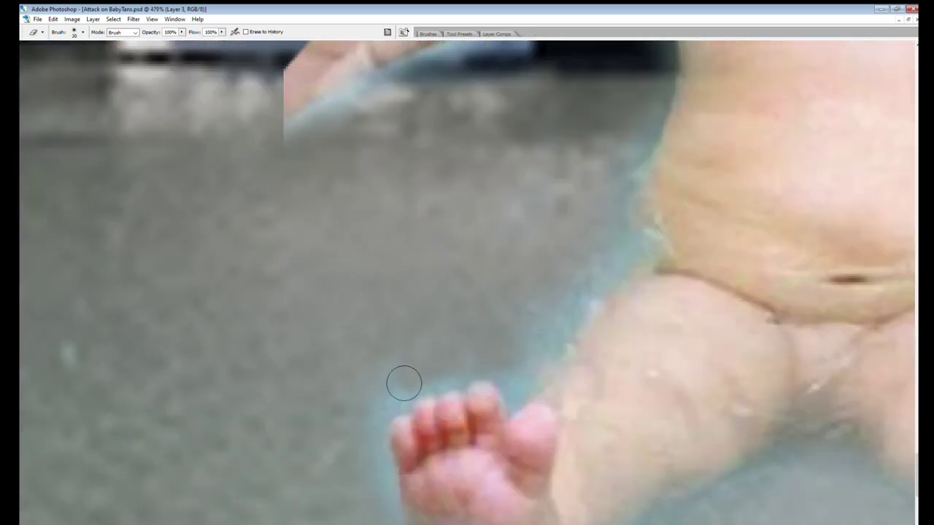
pyautogui.moveTo(403, 383)
pyautogui.mouseDown()
pyautogui.moveTo(367, 455)
pyautogui.moveTo(375, 308)
pyautogui.moveTo(475, 246)
pyautogui.moveTo(540, 252)
pyautogui.moveTo(646, 131)
pyautogui.moveTo(521, 372)
pyautogui.mouseUp()
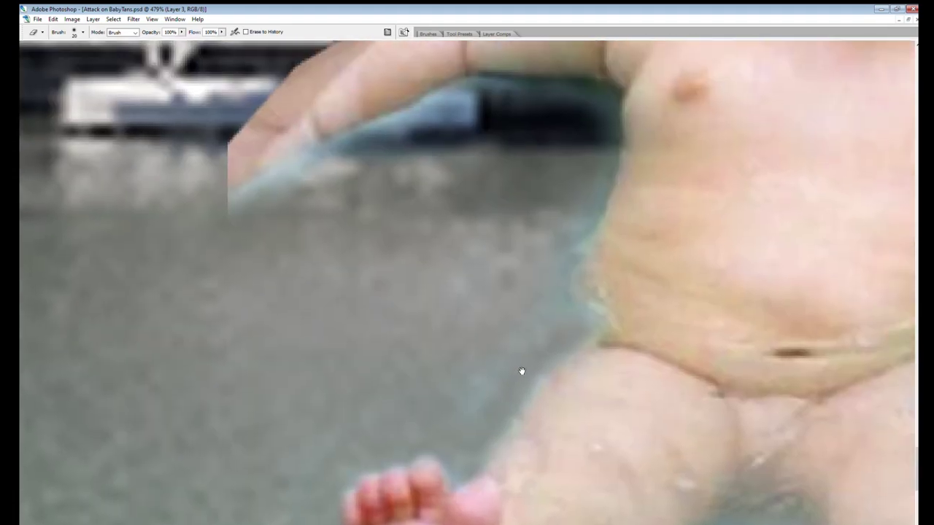
pyautogui.moveTo(492, 449)
pyautogui.mouseDown()
pyautogui.moveTo(594, 305)
pyautogui.moveTo(594, 225)
pyautogui.moveTo(586, 307)
pyautogui.moveTo(602, 156)
pyautogui.moveTo(592, 129)
pyautogui.moveTo(500, 98)
pyautogui.moveTo(302, 171)
pyautogui.moveTo(217, 169)
pyautogui.mouseUp()
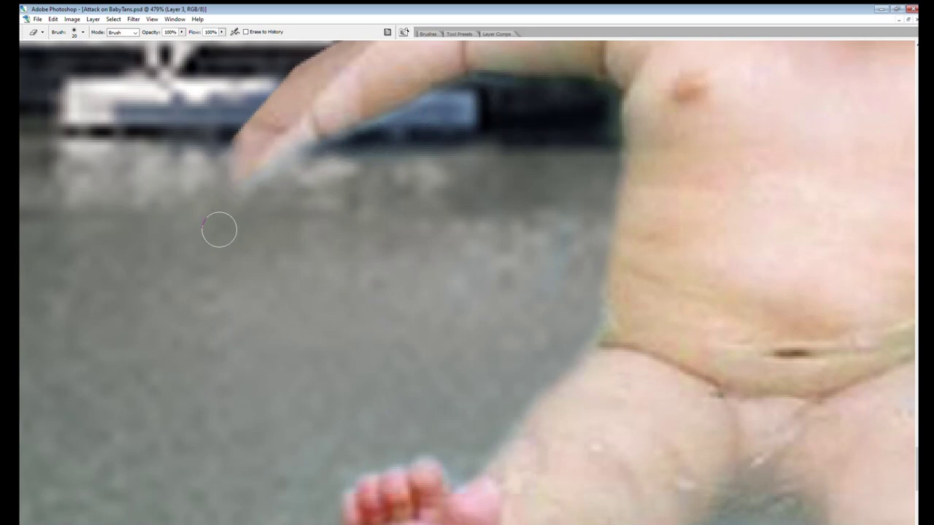
# Erase the teal tub edge under the bathing baby's arm
pyautogui.hotkey('ctrl', '0')
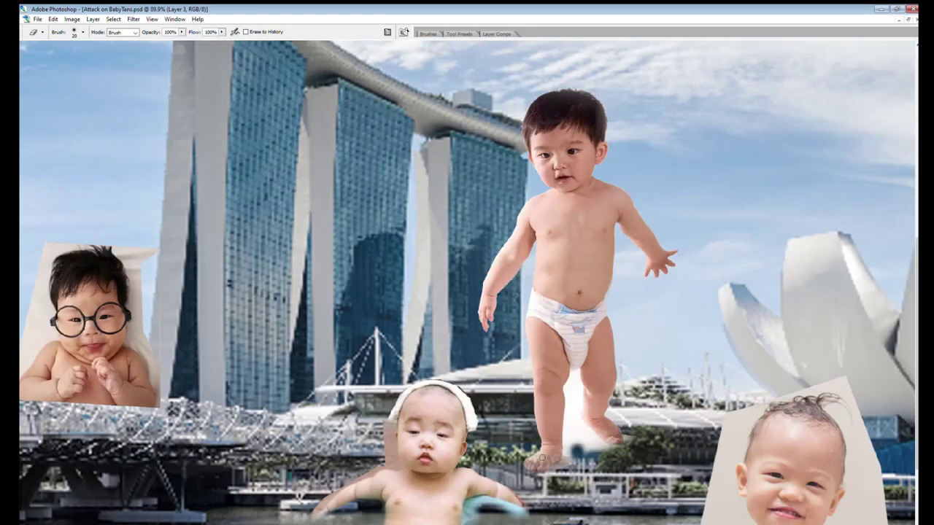
pyautogui.scroll(3, 541, 457)
pyautogui.scroll(2, 561, 416)
pyautogui.scroll(1, 581, 381)
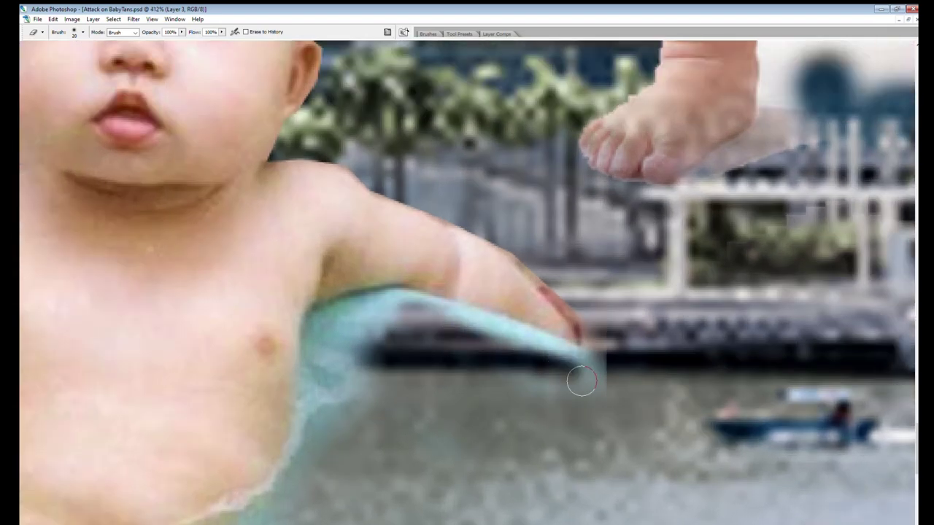
pyautogui.moveTo(581, 381)
pyautogui.mouseDown()
pyautogui.moveTo(592, 343)
pyautogui.moveTo(547, 360)
pyautogui.moveTo(423, 317)
pyautogui.moveTo(318, 332)
pyautogui.moveTo(296, 448)
pyautogui.moveTo(333, 358)
pyautogui.moveTo(386, 338)
pyautogui.moveTo(408, 306)
pyautogui.moveTo(593, 369)
pyautogui.mouseUp()
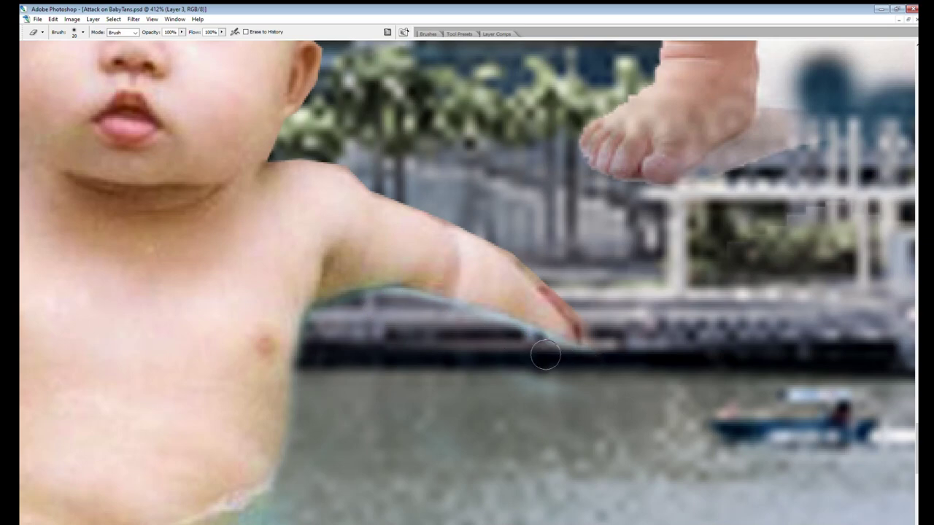
# Erase the skin-coloured halos left of the face and above the left arm
pyautogui.scroll(-5, 546, 355)
pyautogui.scroll(5, 518, 408)
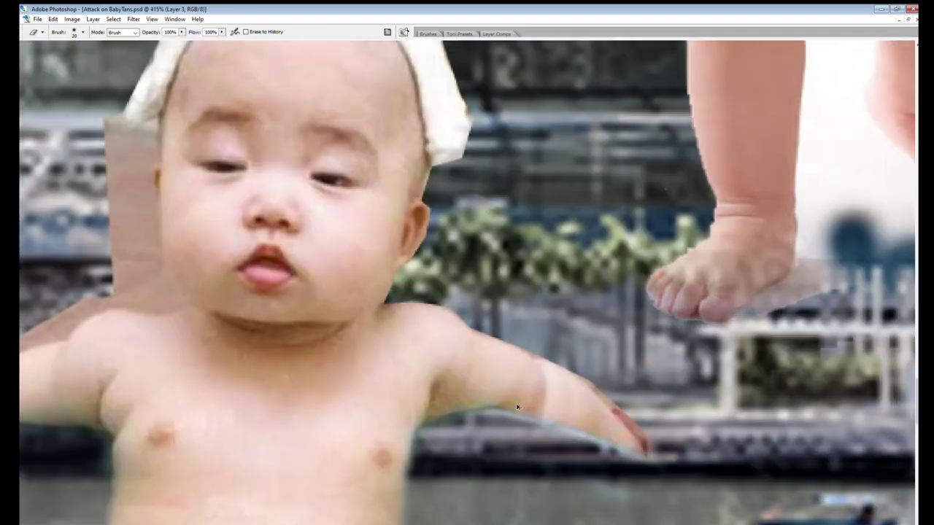
pyautogui.scroll(1, 517, 407)
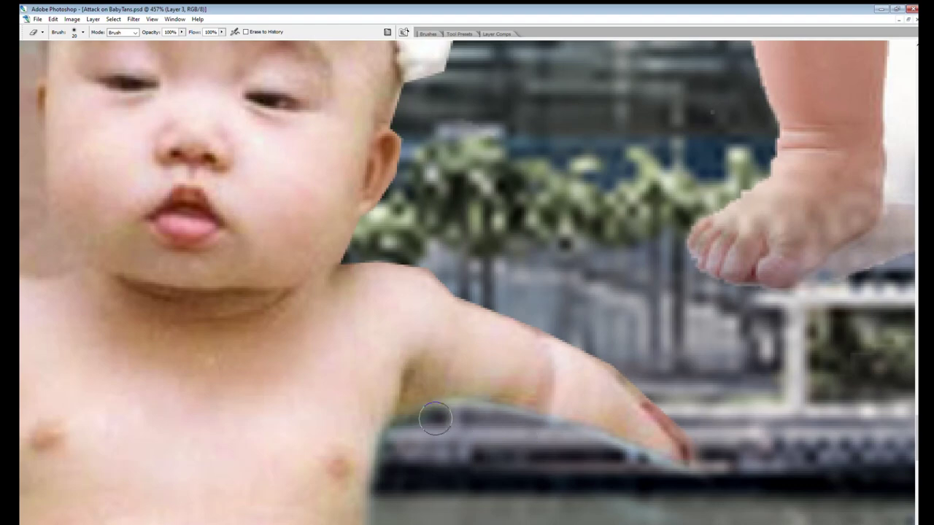
pyautogui.scroll(-3, 506, 319)
pyautogui.scroll(1, 434, 358)
pyautogui.scroll(1, 453, 386)
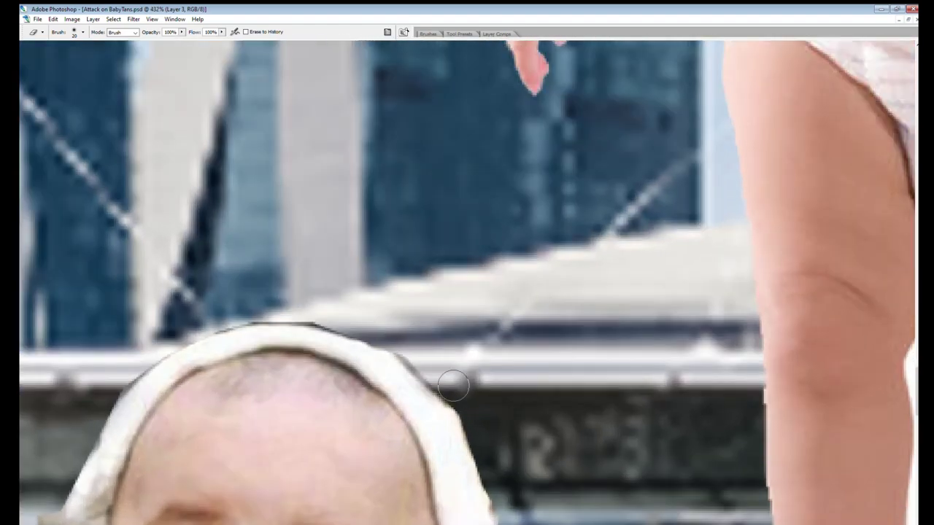
pyautogui.moveTo(248, 321); pyautogui.dragTo(469, 172)
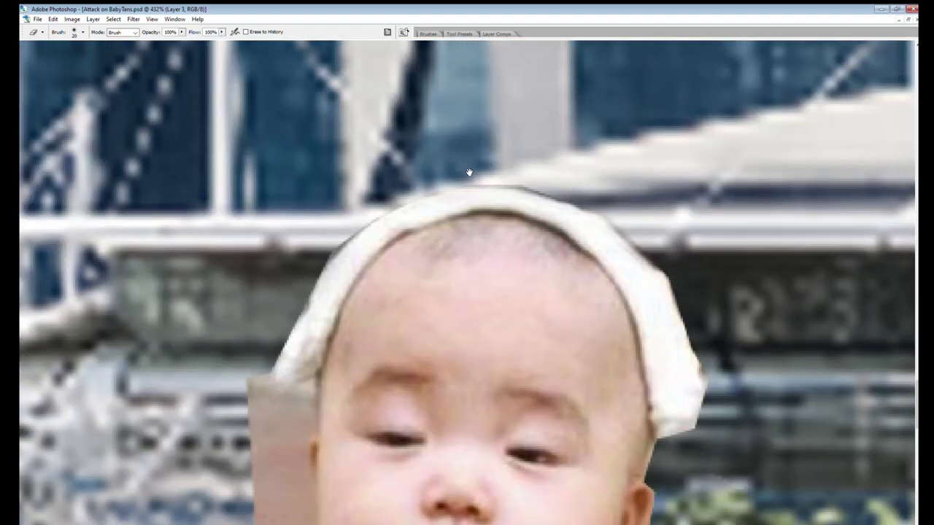
pyautogui.moveTo(251, 370); pyautogui.dragTo(352, 183)
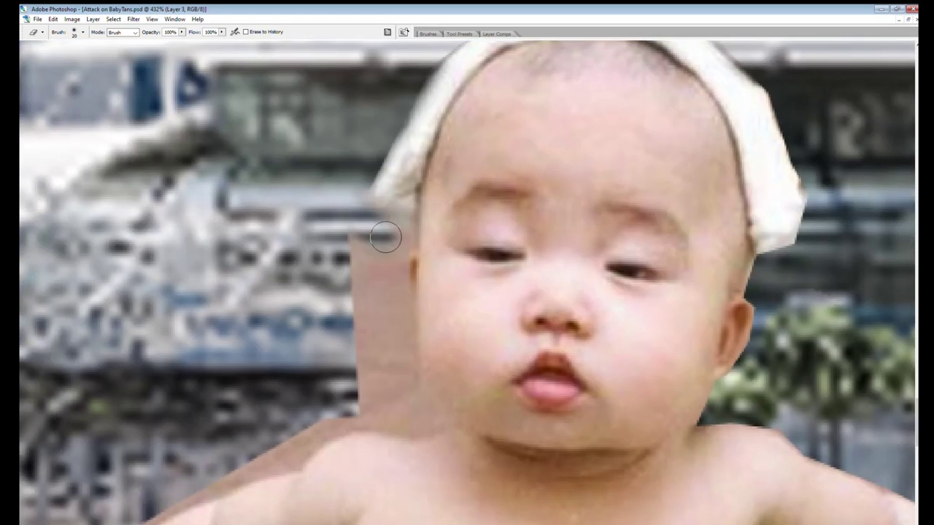
pyautogui.moveTo(385, 237)
pyautogui.mouseDown()
pyautogui.moveTo(387, 396)
pyautogui.moveTo(419, 423)
pyautogui.moveTo(396, 360)
pyautogui.moveTo(425, 407)
pyautogui.moveTo(359, 425)
pyautogui.moveTo(361, 240)
pyautogui.moveTo(370, 233)
pyautogui.mouseUp()
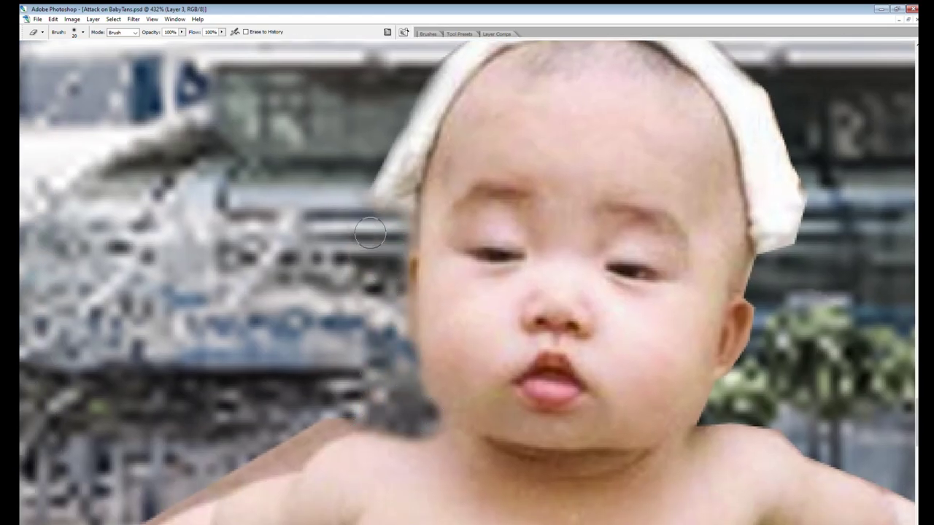
pyautogui.moveTo(301, 341); pyautogui.dragTo(374, 145)
pyautogui.moveTo(436, 219)
pyautogui.mouseDown()
pyautogui.moveTo(420, 241)
pyautogui.moveTo(216, 316)
pyautogui.moveTo(117, 409)
pyautogui.moveTo(77, 480)
pyautogui.mouseUp()
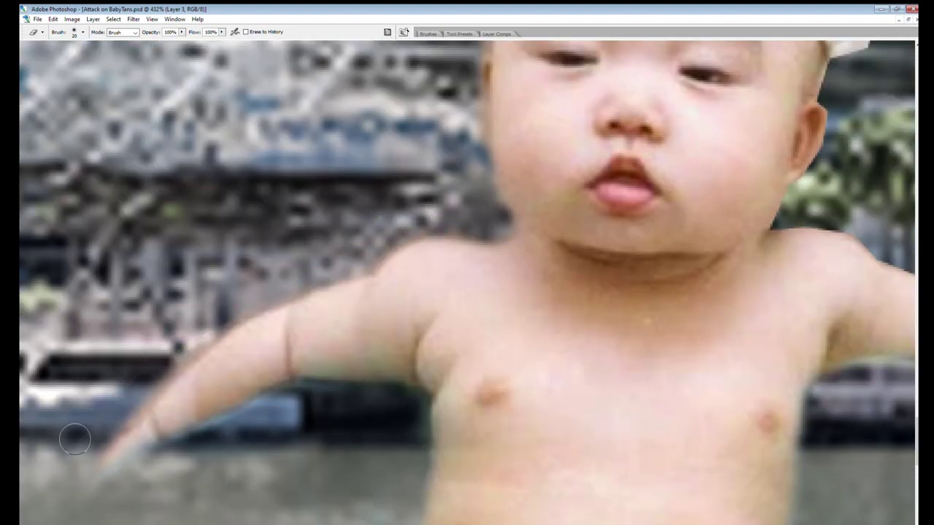
pyautogui.hotkey('ctrl', '0')
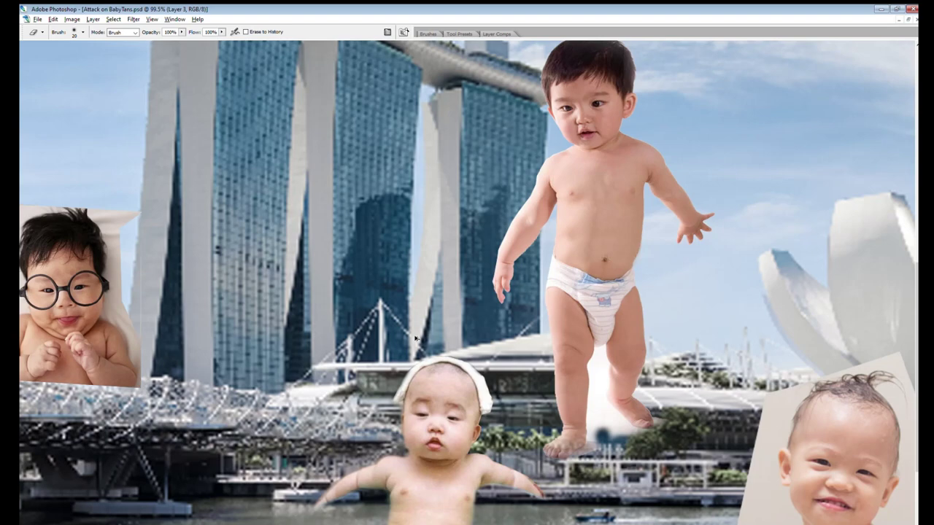
# Erase the reddish halo around the bathing baby's fingertips
pyautogui.scroll(3, 437, 328)
pyautogui.scroll(2, 467, 318)
pyautogui.moveTo(472, 325); pyautogui.dragTo(507, 383)
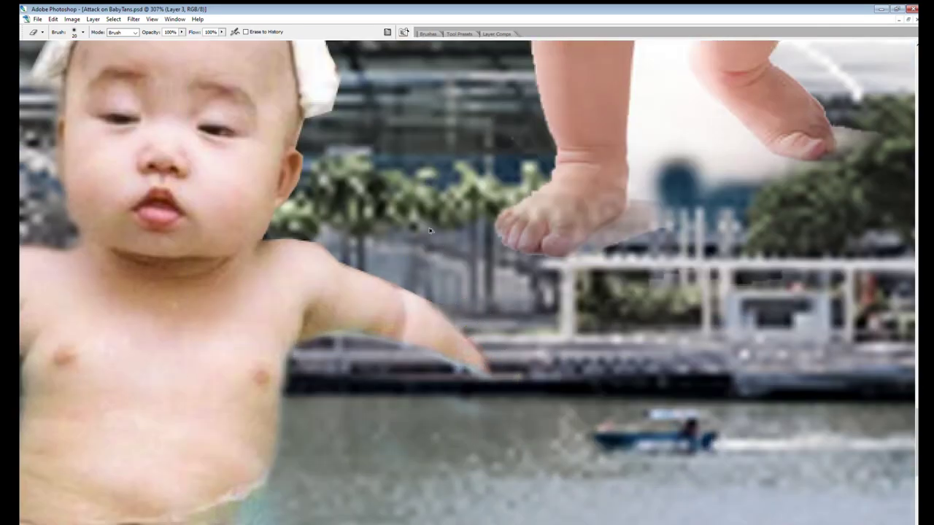
pyautogui.scroll(-3, 429, 230)
pyautogui.scroll(-2, 430, 231)
pyautogui.scroll(3, 435, 476)
pyautogui.scroll(2, 435, 475)
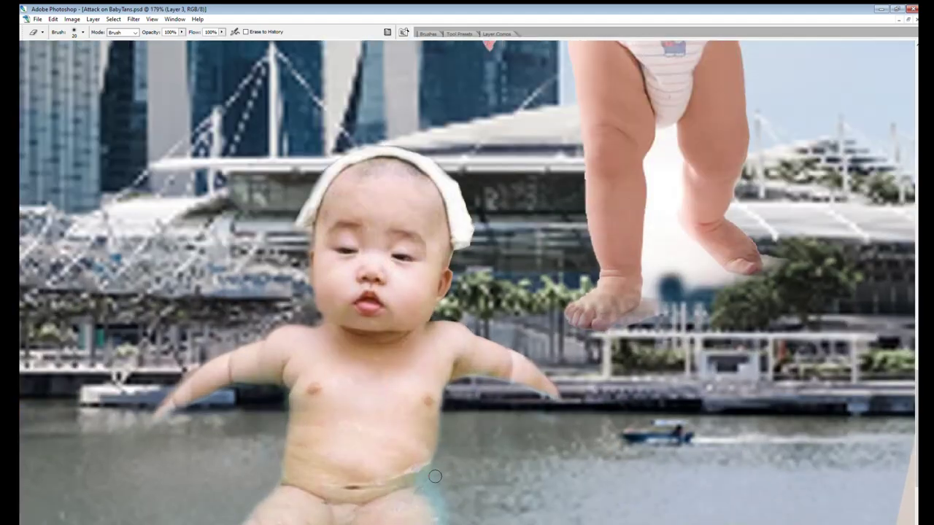
# With a size-60 eraser, remove the cyan halo along the leg's right edge
pyautogui.moveTo(435, 475)
pyautogui.mouseDown()
pyautogui.moveTo(476, 315)
pyautogui.moveTo(493, 389)
pyautogui.mouseUp()
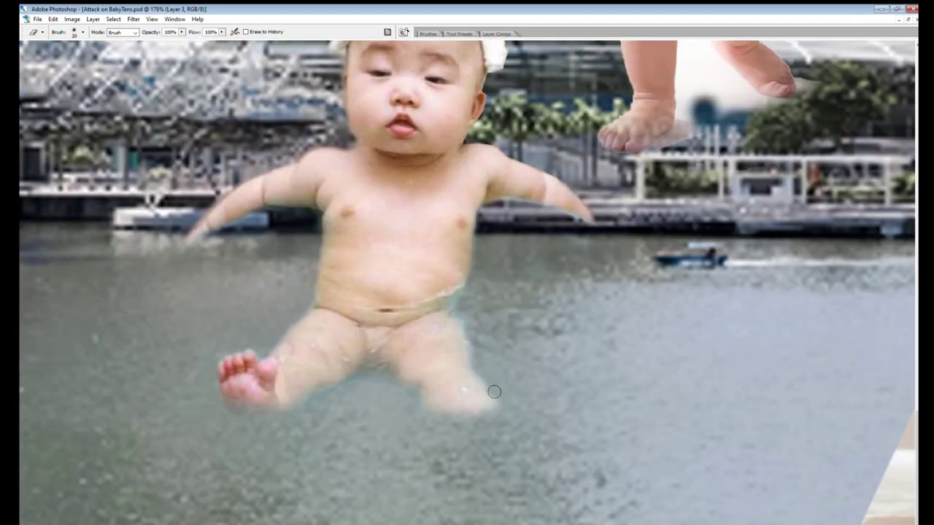
pyautogui.scroll(2, 495, 350)
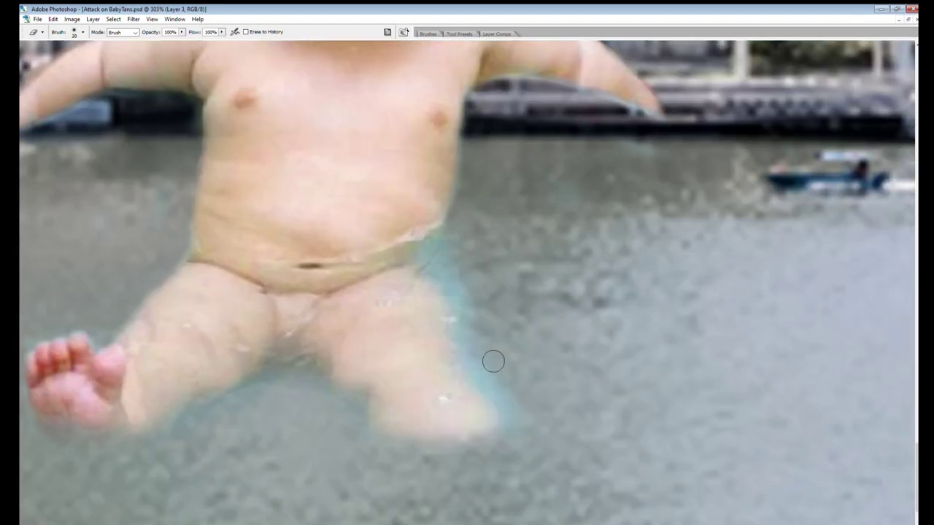
pyautogui.press(']')
pyautogui.press(']')
pyautogui.moveTo(456, 262); pyautogui.dragTo(521, 404)
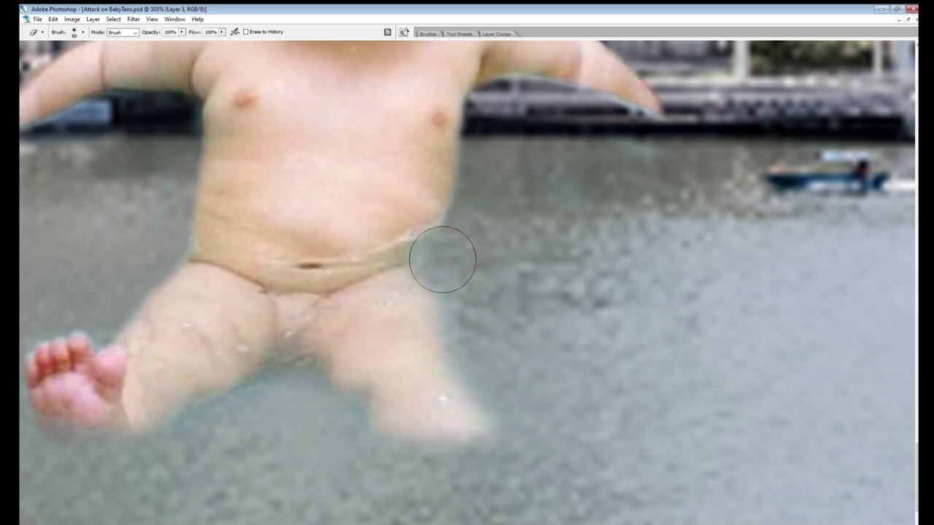
pyautogui.scroll(-3, 493, 268)
pyautogui.scroll(-2, 489, 328)
pyautogui.scroll(-2, 485, 401)
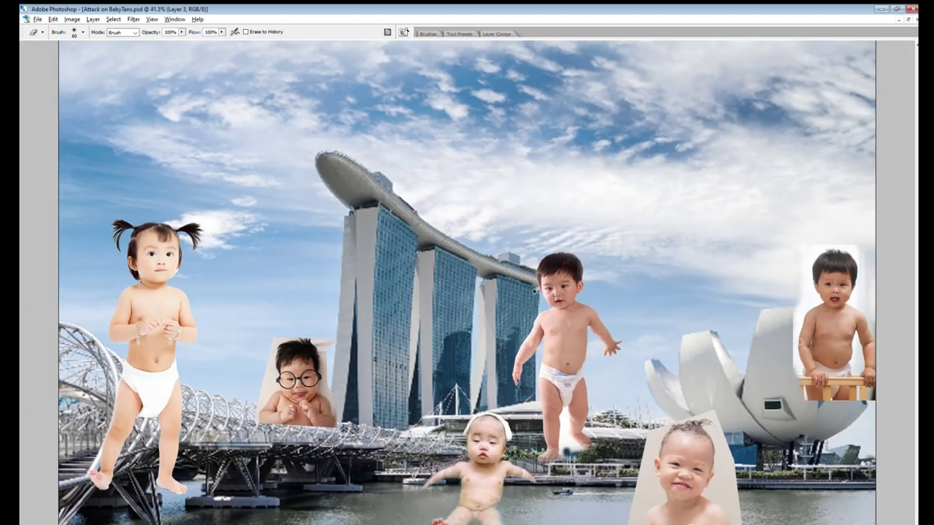
pyautogui.scroll(-1, 482, 493)
pyautogui.scroll(3, 482, 492)
pyautogui.scroll(2, 423, 458)
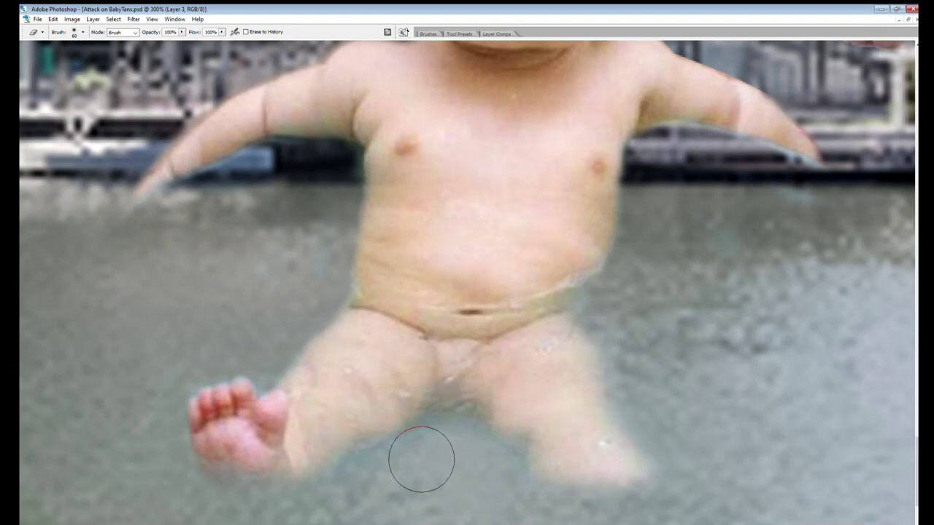
# Reset the eraser to size 10 and fit the whole composite in the window
pyautogui.press('[')
pyautogui.press('[')
pyautogui.press('[')
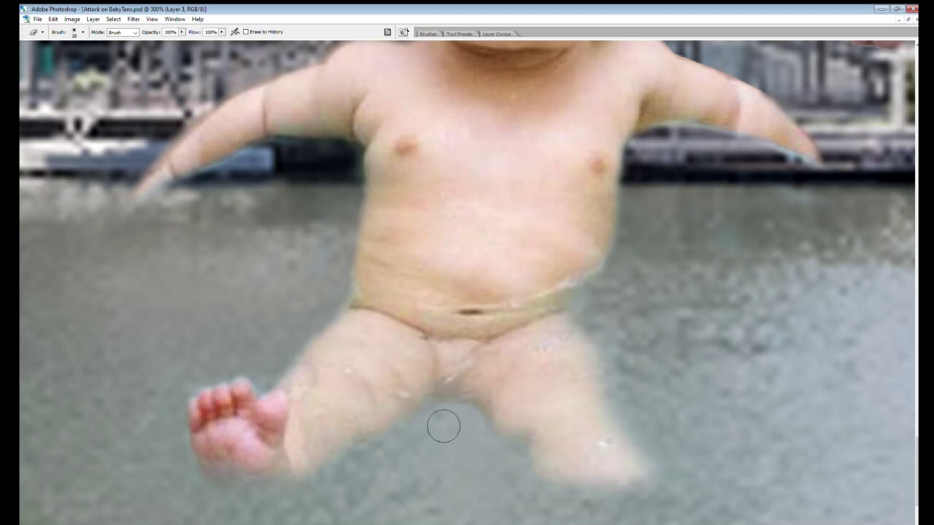
pyautogui.hotkey('ctrl', '-')
pyautogui.hotkey('ctrl', '-')
pyautogui.hotkey('ctrl', '-')
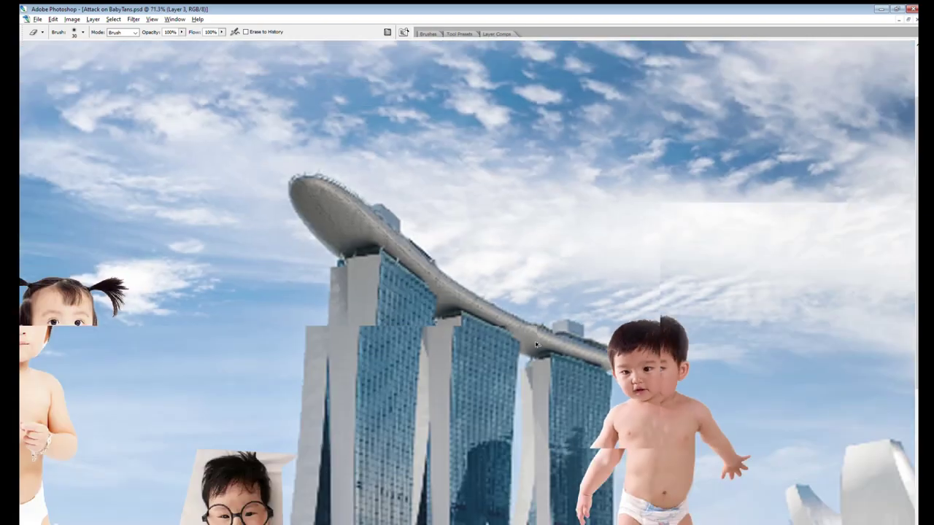
pyautogui.hotkey('ctrl', '-')
pyautogui.hotkey('ctrl', '-')
pyautogui.hotkey('ctrl', '-')
pyautogui.hotkey('ctrl', '0')
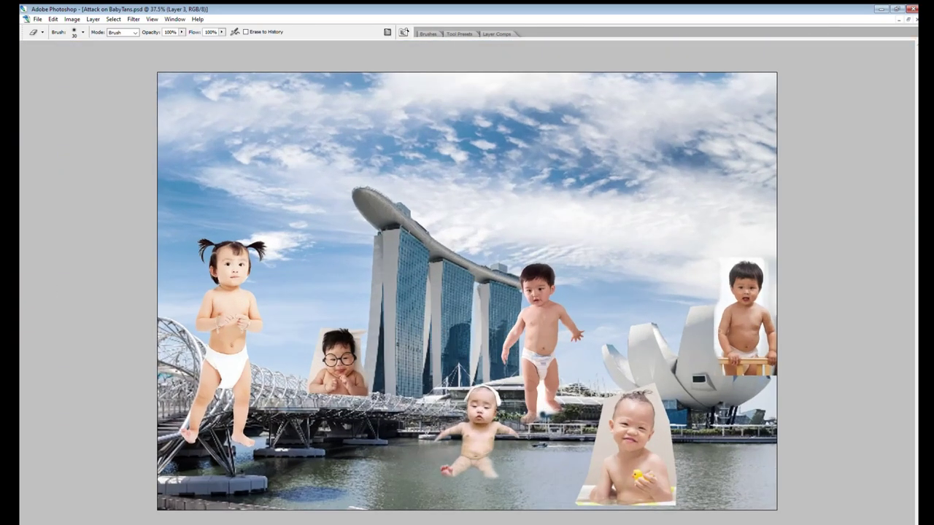
# Move the bathing baby layer into the lower-right river water
pyautogui.press('v')
pyautogui.moveTo(474, 437)
pyautogui.mouseDown()
pyautogui.moveTo(733, 441)
pyautogui.moveTo(738, 425)
pyautogui.mouseUp()
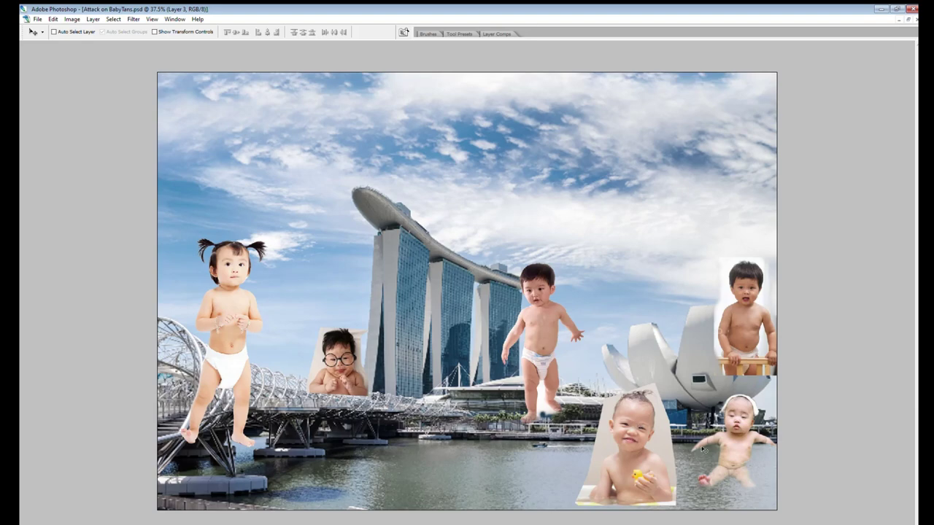
pyautogui.scroll(3, 704, 450)
pyautogui.scroll(3, 810, 428)
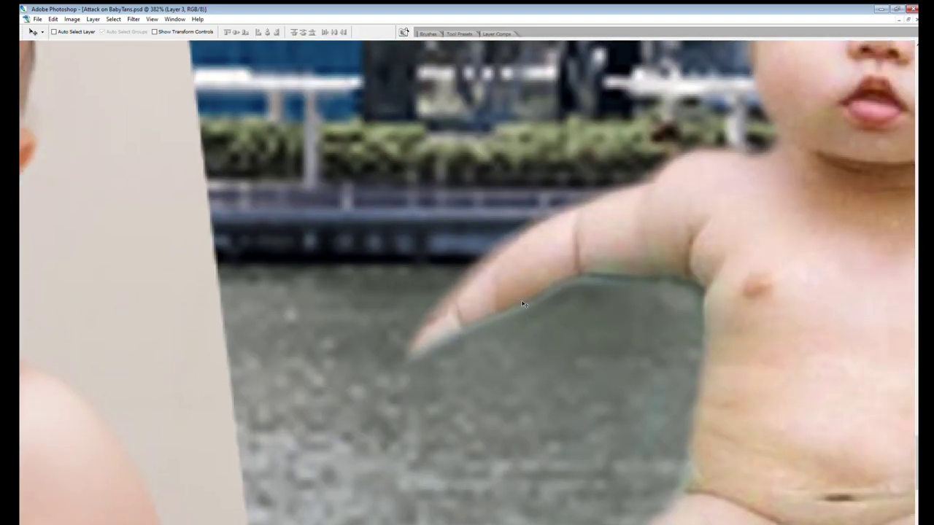
# Erase the fingertip and the arm's lower edge to reveal the water beneath
pyautogui.press('e')
pyautogui.moveTo(501, 321)
pyautogui.mouseDown()
pyautogui.moveTo(406, 336)
pyautogui.moveTo(396, 350)
pyautogui.mouseUp()
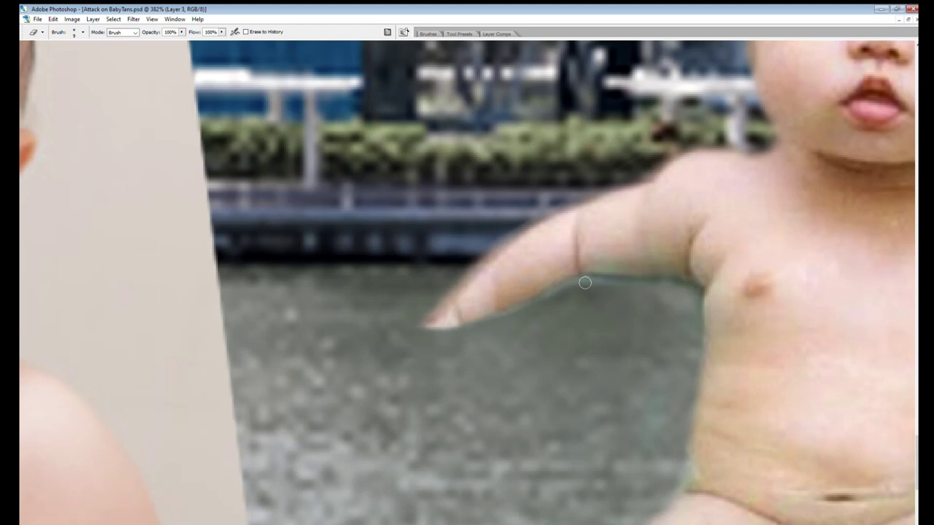
pyautogui.moveTo(536, 300); pyautogui.dragTo(592, 282)
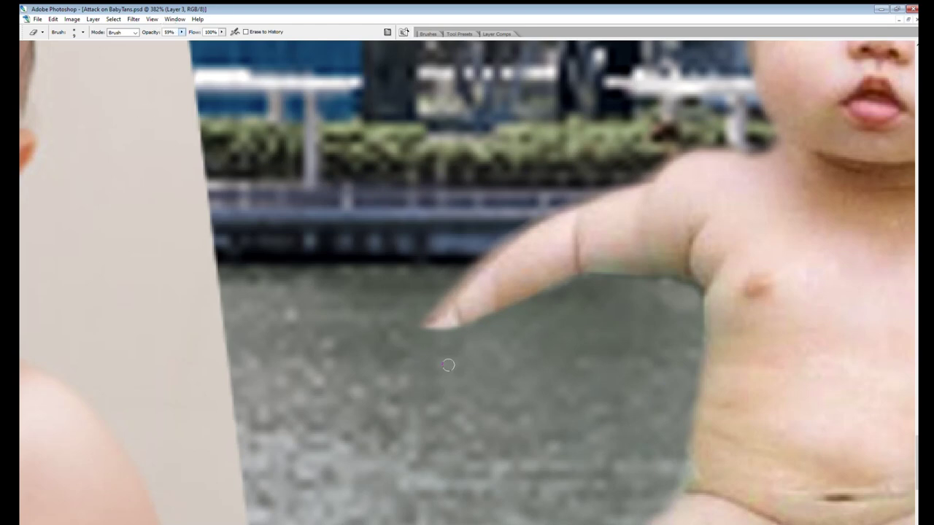
pyautogui.moveTo(421, 337); pyautogui.dragTo(498, 323)
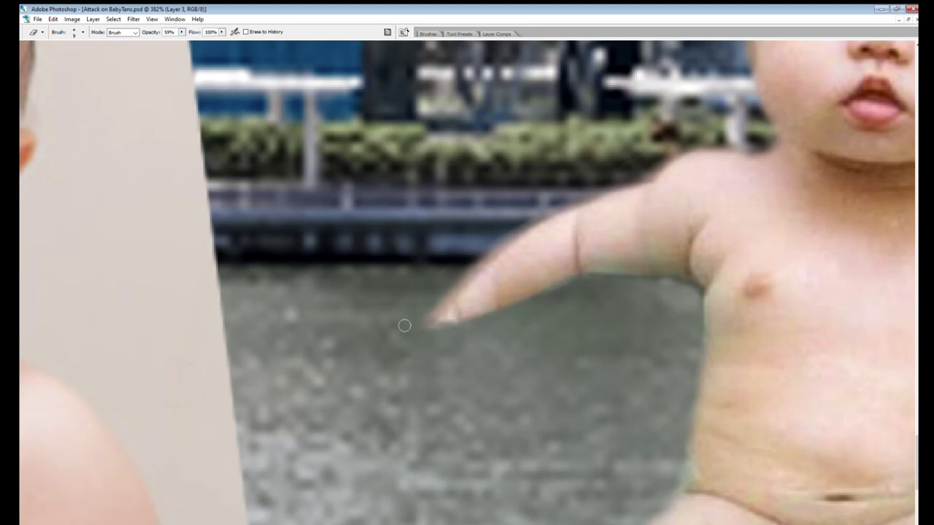
# Set the eraser to 40 px at 31% opacity and fade the fingertip into the river
pyautogui.press(']')
pyautogui.press(']')
pyautogui.press(']')
pyautogui.press('3')
pyautogui.press('1')
pyautogui.moveTo(387, 317); pyautogui.dragTo(538, 346)
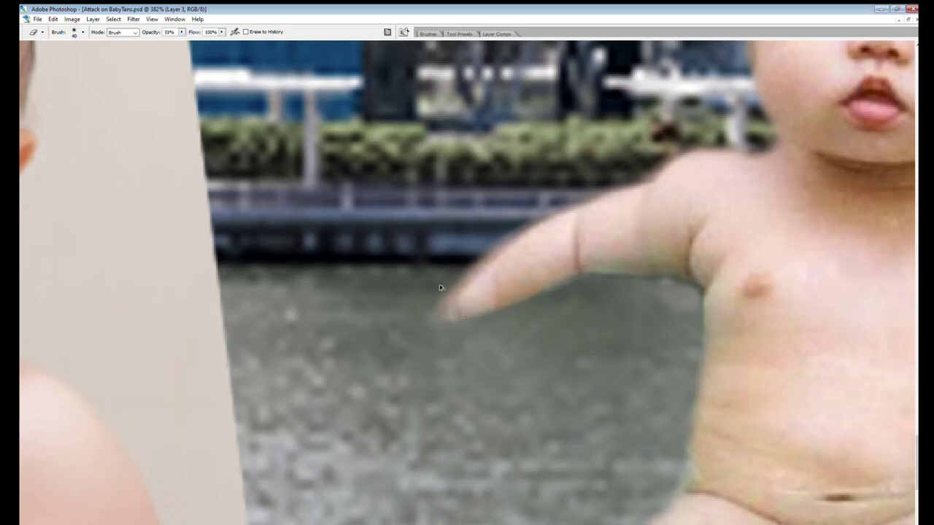
pyautogui.hotkey('ctrl', '0')
# Softly erase the lower edge of the baby's outstretched arm
pyautogui.hotkey('ctrl', '+')
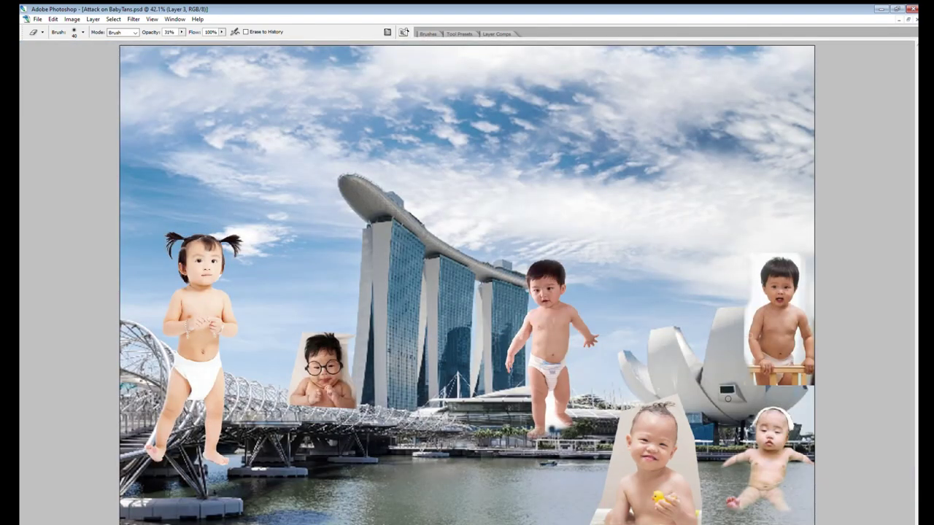
pyautogui.scroll(2, 807, 417)
pyautogui.scroll(3, 806, 417)
pyautogui.scroll(2, 832, 394)
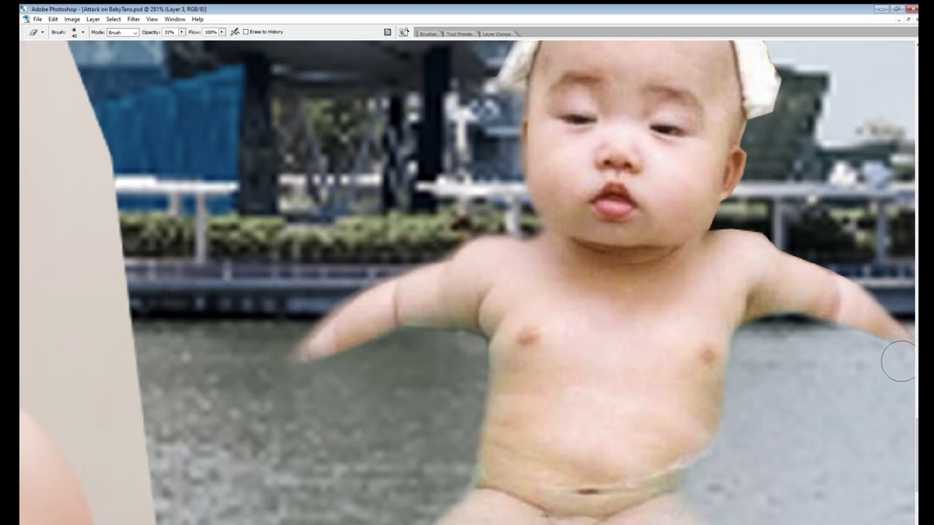
pyautogui.moveTo(907, 350); pyautogui.dragTo(854, 350)
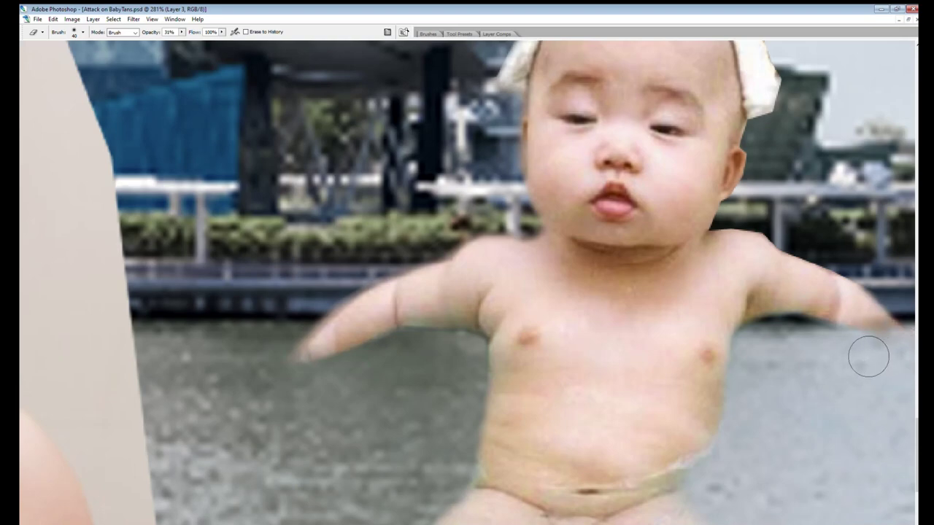
pyautogui.scroll(-8, 869, 356)
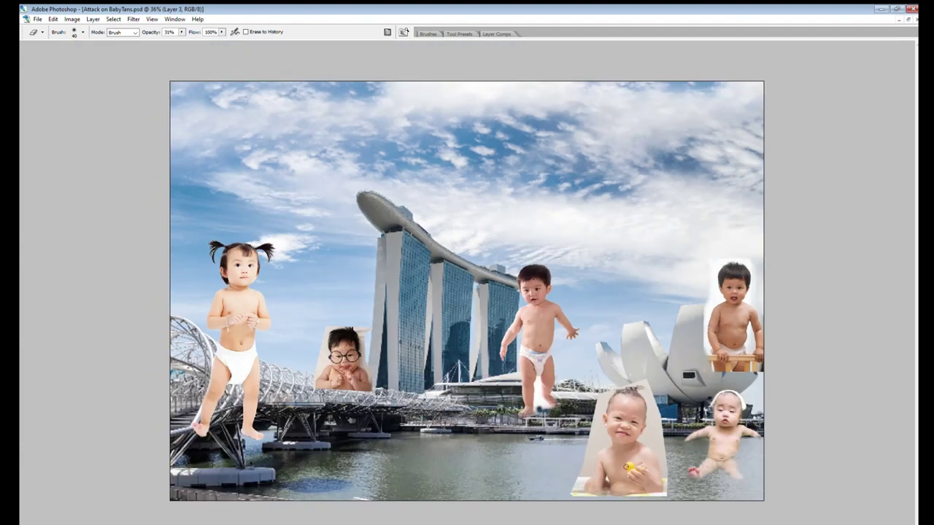
# Erase the beige wall along the duck baby's right edge and shoulder into the river
pyautogui.press('v')
pyautogui.scroll(5, 662, 424)
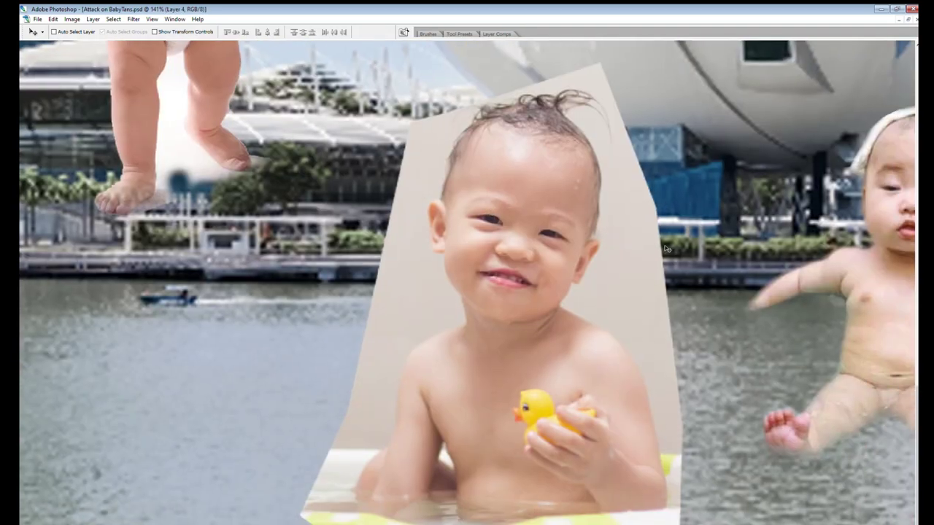
pyautogui.press('e')
pyautogui.moveTo(666, 249)
pyautogui.mouseDown()
pyautogui.moveTo(647, 204)
pyautogui.moveTo(594, 291)
pyautogui.moveTo(649, 328)
pyautogui.moveTo(674, 259)
pyautogui.mouseUp()
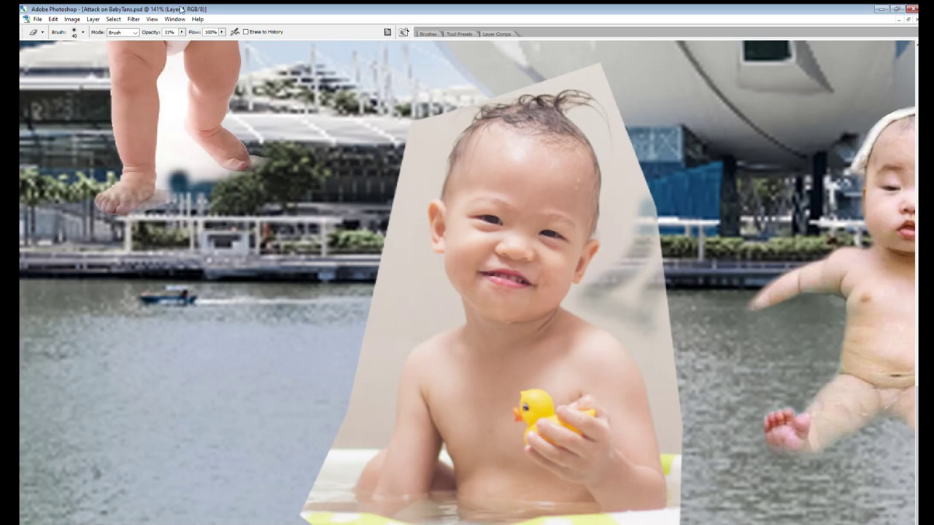
pyautogui.scroll(2, 651, 324)
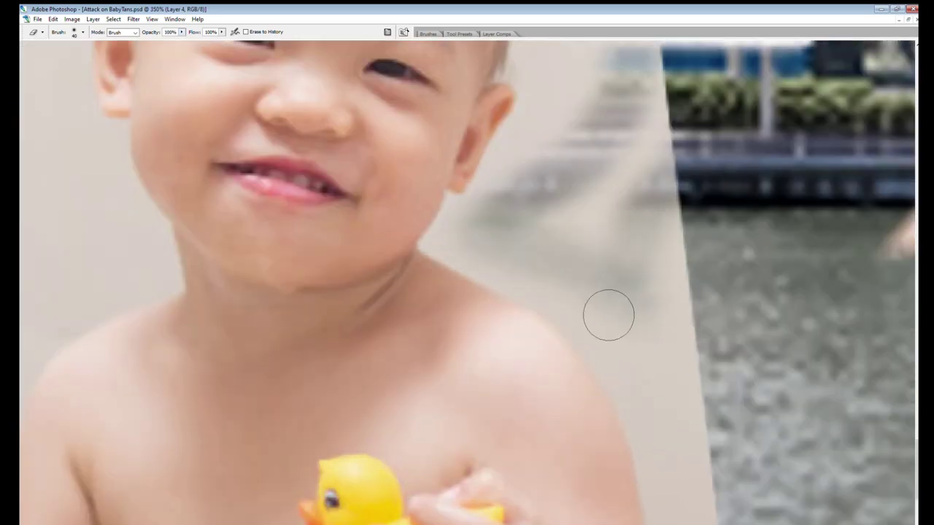
pyautogui.scroll(1, 606, 315)
pyautogui.moveTo(538, 317)
pyautogui.mouseDown()
pyautogui.moveTo(631, 413)
pyautogui.moveTo(612, 177)
pyautogui.moveTo(667, 402)
pyautogui.mouseUp()
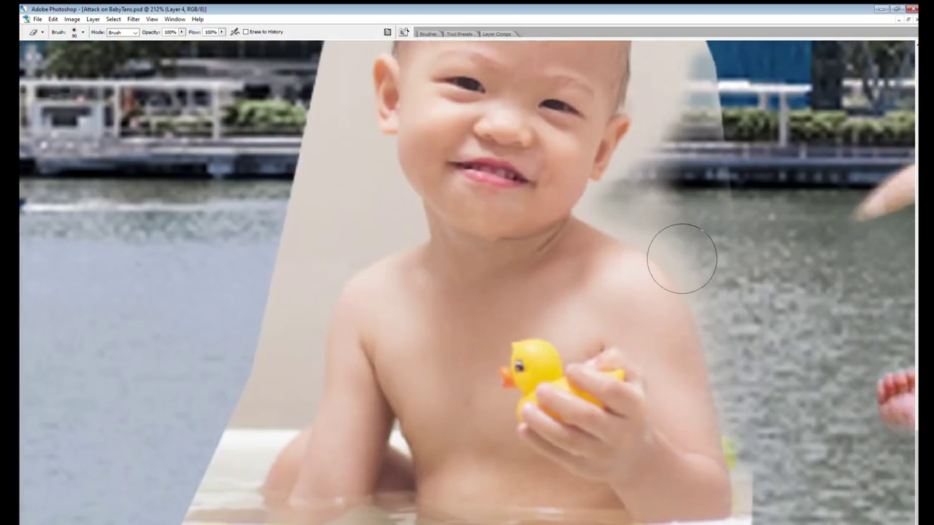
pyautogui.press('l')
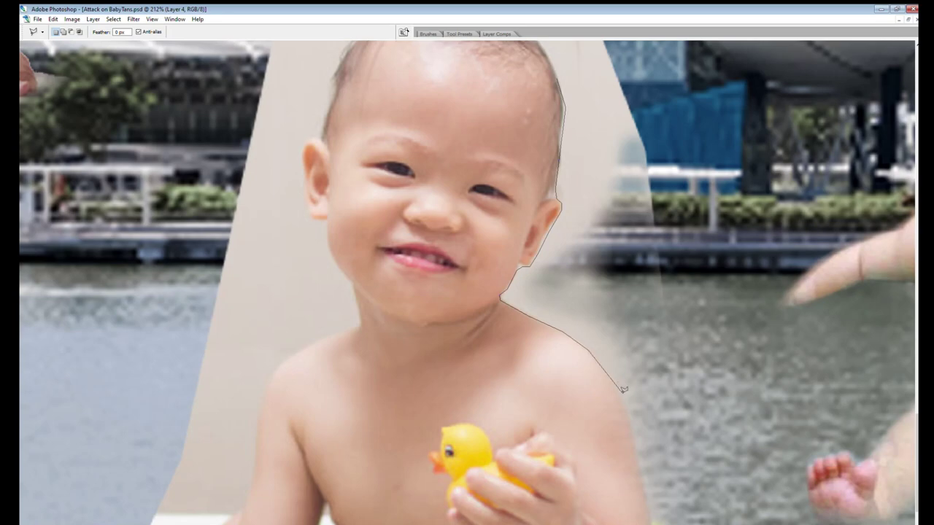
# Close the selection beside the baby's head and delete that beige area
pyautogui.doubleClick(657, 76)
pyautogui.press('Delete')
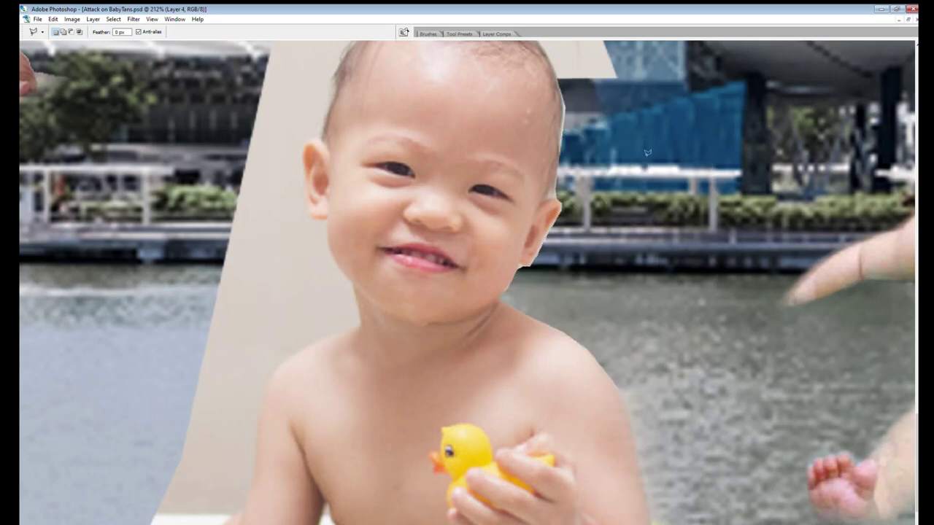
pyautogui.scroll(-5, 647, 152)
pyautogui.scroll(3, 584, 182)
pyautogui.scroll(3, 583, 202)
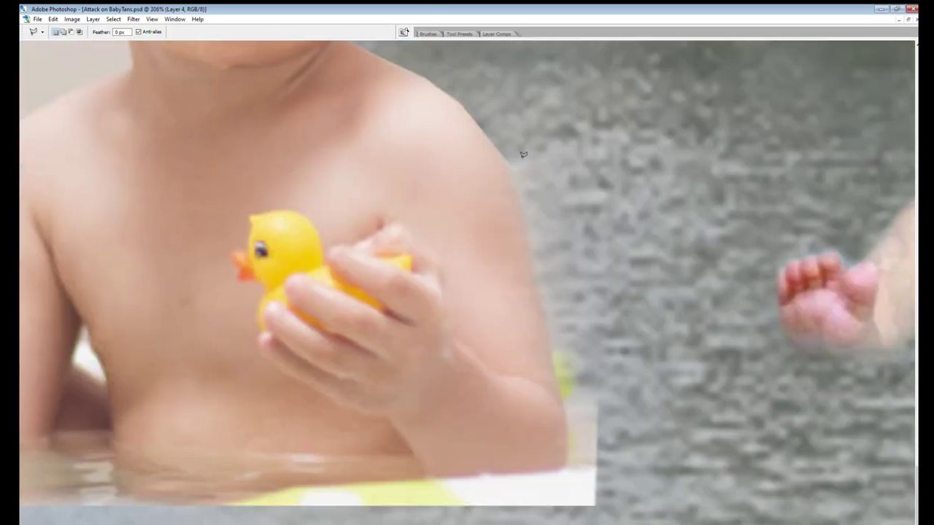
# Outline the grey backdrop area beside the baby's arm with the Polygonal Lasso
pyautogui.click(510, 165)
pyautogui.click(620, 498)
pyautogui.click(733, 371)
pyautogui.doubleClick(609, 143)
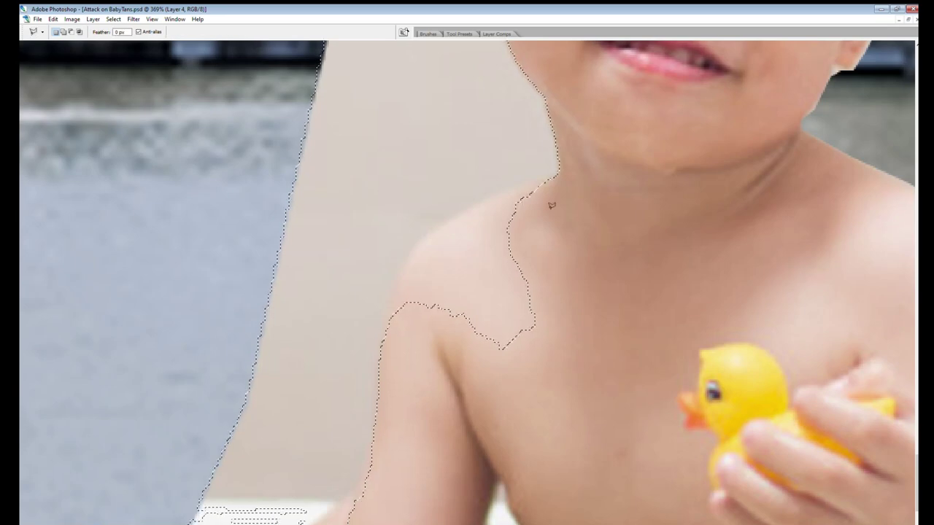
# Outline the backdrop from the neck edge along the shoulder
pyautogui.click(558, 175)
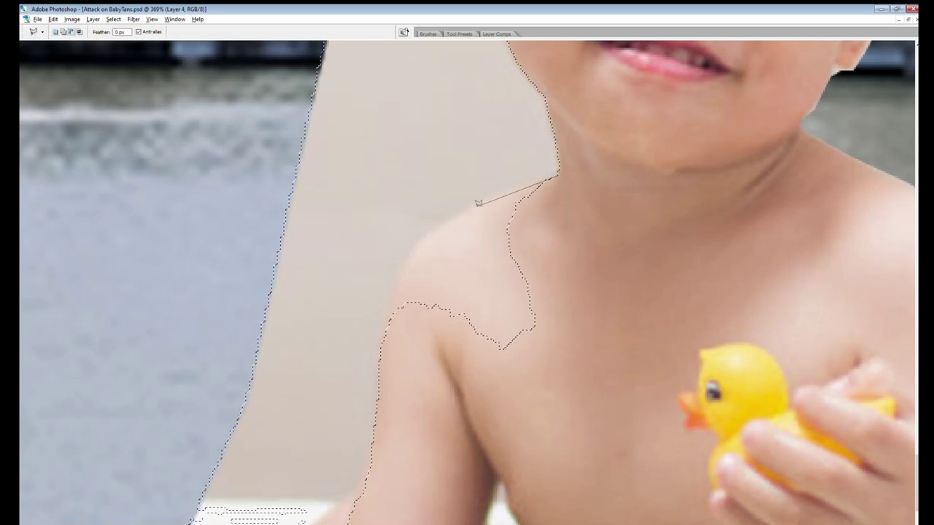
pyautogui.click(378, 363)
pyautogui.click(467, 440)
pyautogui.click(684, 348)
pyautogui.doubleClick(597, 234)
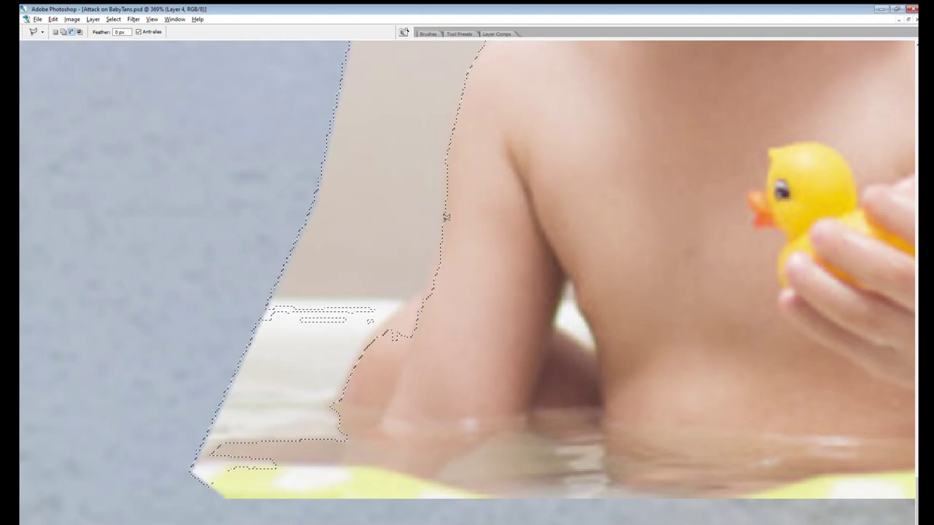
# Outline the backdrop around the arm edge
pyautogui.click(443, 222)
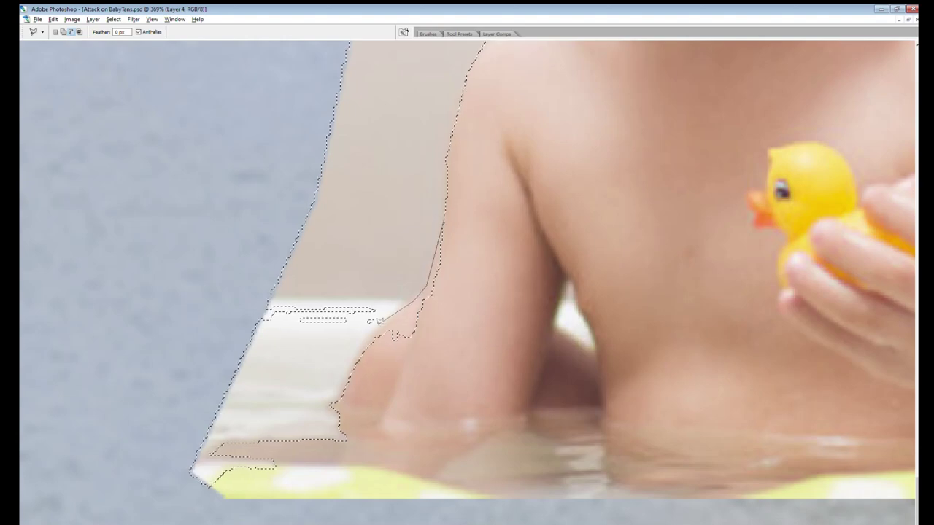
pyautogui.click(464, 458)
pyautogui.click(597, 379)
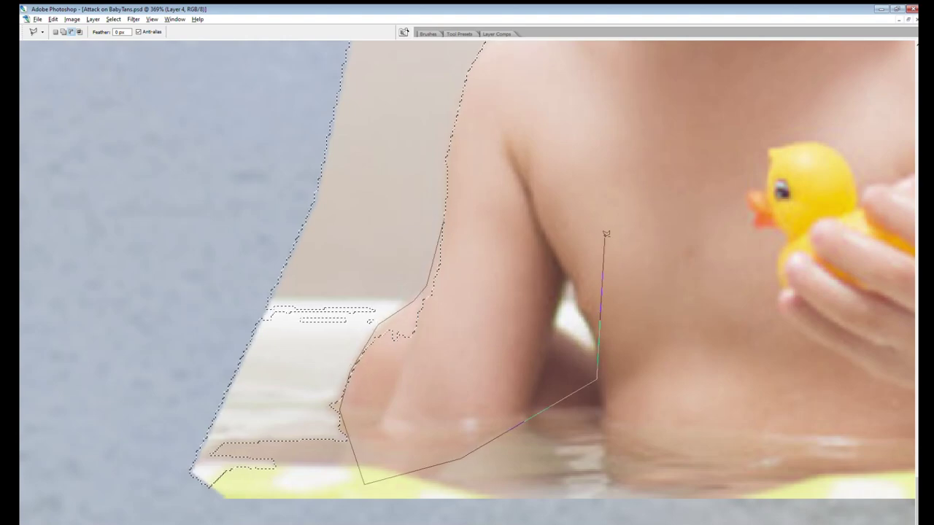
pyautogui.doubleClick(561, 210)
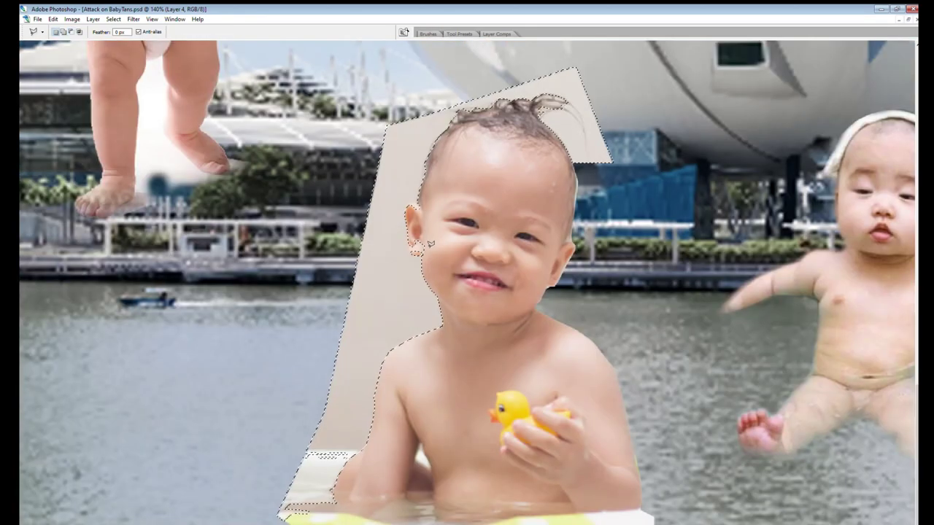
# Outline the backdrop around the ear and earlobe
pyautogui.scroll(5, 431, 245)
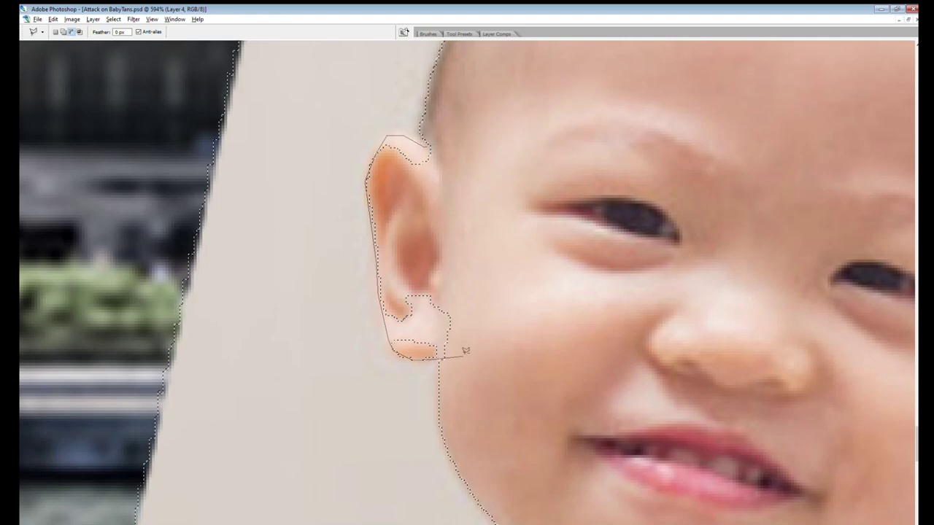
pyautogui.click(538, 246)
pyautogui.doubleClick(494, 172)
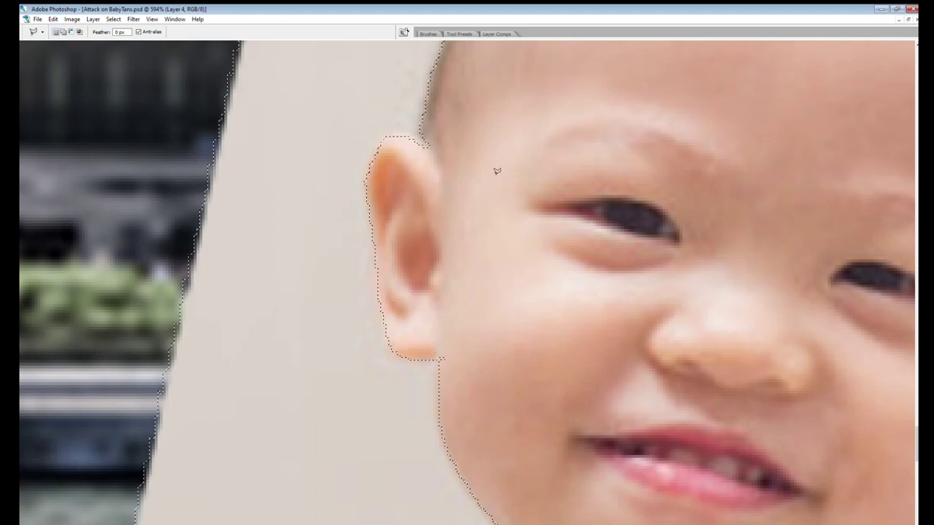
pyautogui.click(437, 356)
pyautogui.moveTo(488, 282); pyautogui.dragTo(367, 499)
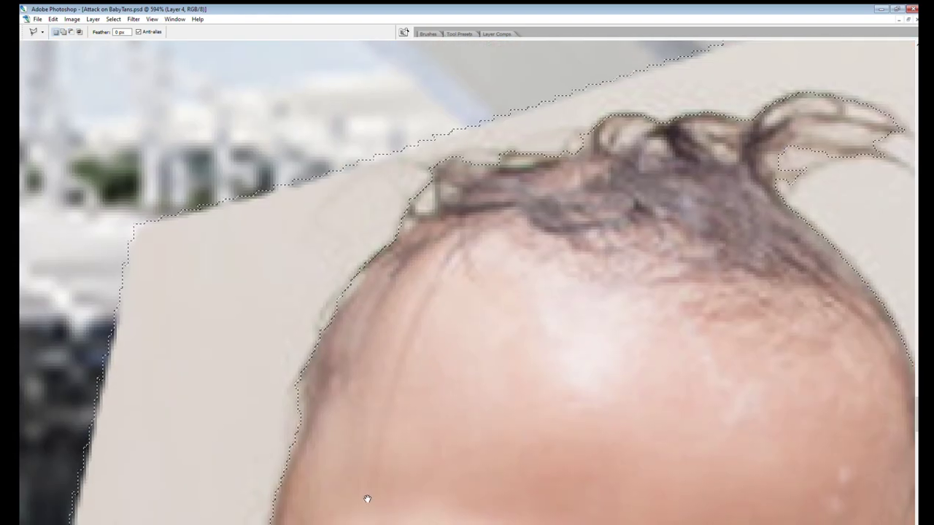
pyautogui.scroll(-2, 367, 499)
pyautogui.scroll(-3, 410, 250)
pyautogui.scroll(-2, 437, 328)
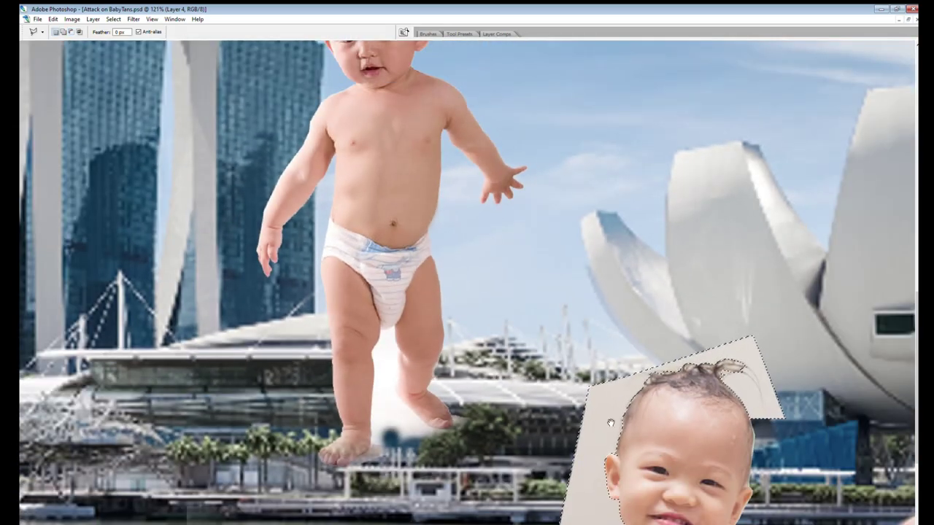
pyautogui.moveTo(610, 423); pyautogui.dragTo(486, 240)
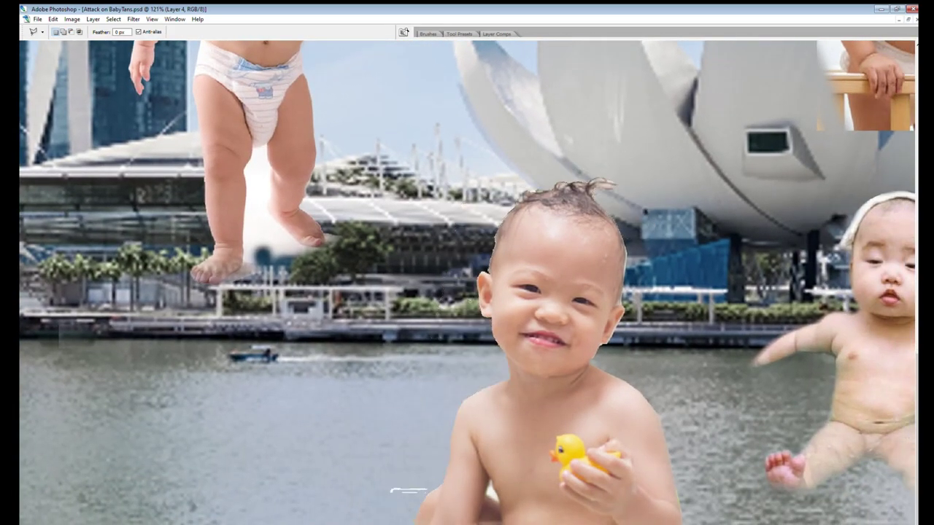
# Erase the stray white marks in the water with a size-20 eraser
pyautogui.press('e')
pyautogui.scroll(3, 417, 490)
pyautogui.scroll(3, 418, 490)
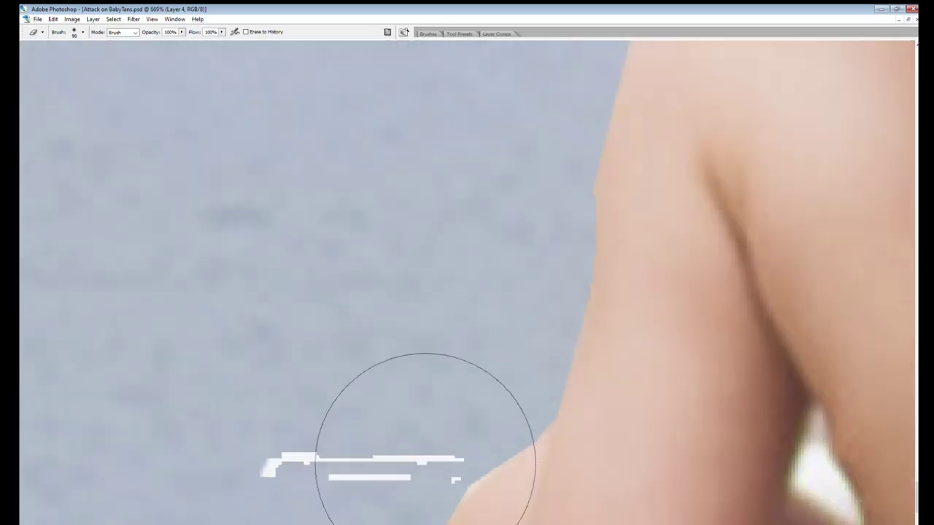
pyautogui.press('[')
pyautogui.press('[')
pyautogui.press('[')
pyautogui.press('[')
pyautogui.press('[')
pyautogui.press('[')
pyautogui.moveTo(455, 456); pyautogui.dragTo(394, 459)
pyautogui.hotkey('ctrl', 'alt', 'z')
# Trim the light fringe along the head's left edge and above the ear
pyautogui.scroll(-3, 430, 287)
pyautogui.scroll(-3, 430, 287)
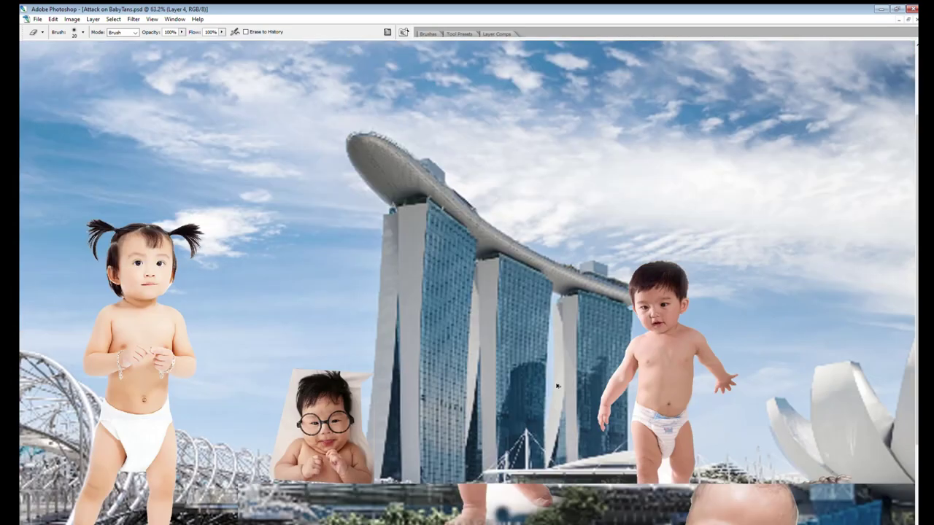
pyautogui.scroll(-2, 378, 134)
pyautogui.scroll(2, 671, 467)
pyautogui.scroll(2, 657, 408)
pyautogui.scroll(2, 510, 292)
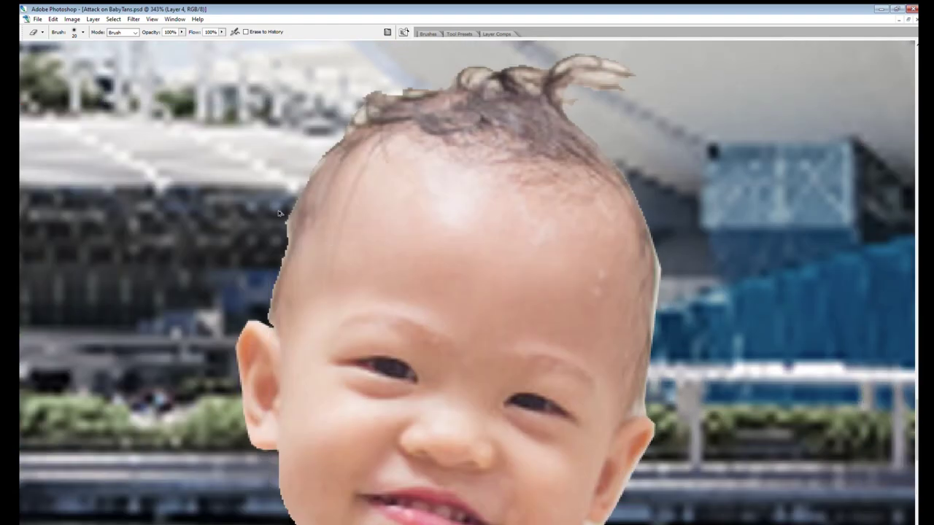
pyautogui.scroll(1, 263, 212)
pyautogui.moveTo(263, 212)
pyautogui.mouseDown()
pyautogui.moveTo(255, 327)
pyautogui.moveTo(285, 212)
pyautogui.moveTo(362, 93)
pyautogui.moveTo(353, 99)
pyautogui.mouseUp()
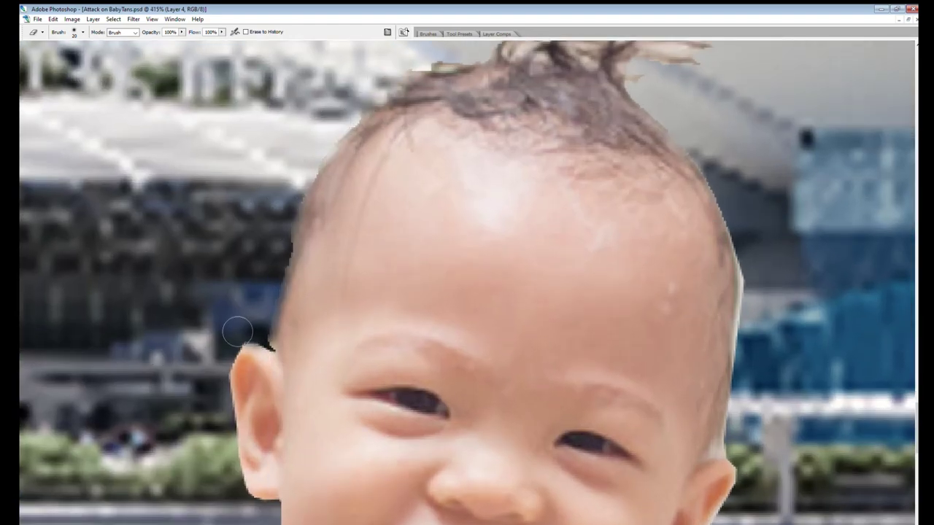
pyautogui.scroll(2, 241, 352)
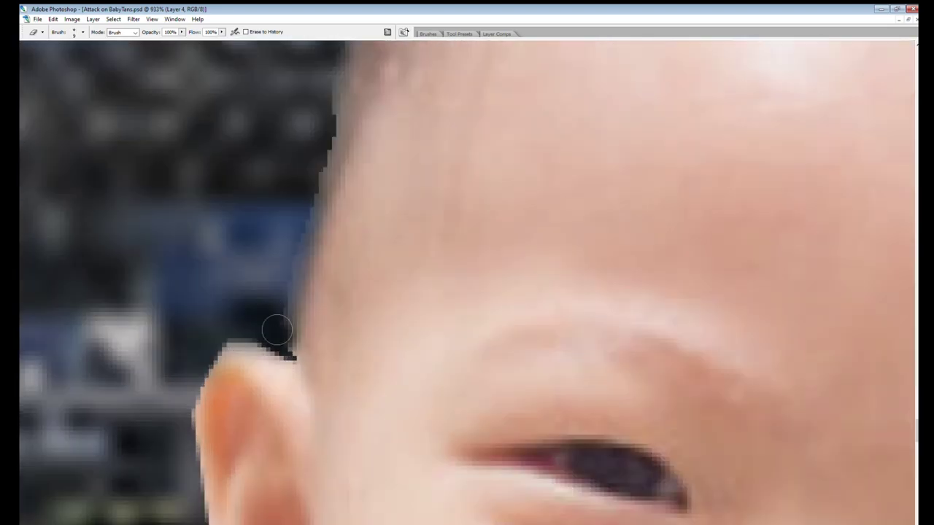
pyautogui.moveTo(293, 219); pyautogui.dragTo(325, 79)
# Erase the light fringe across the top of the head and down its right edge
pyautogui.scroll(-2, 331, 219)
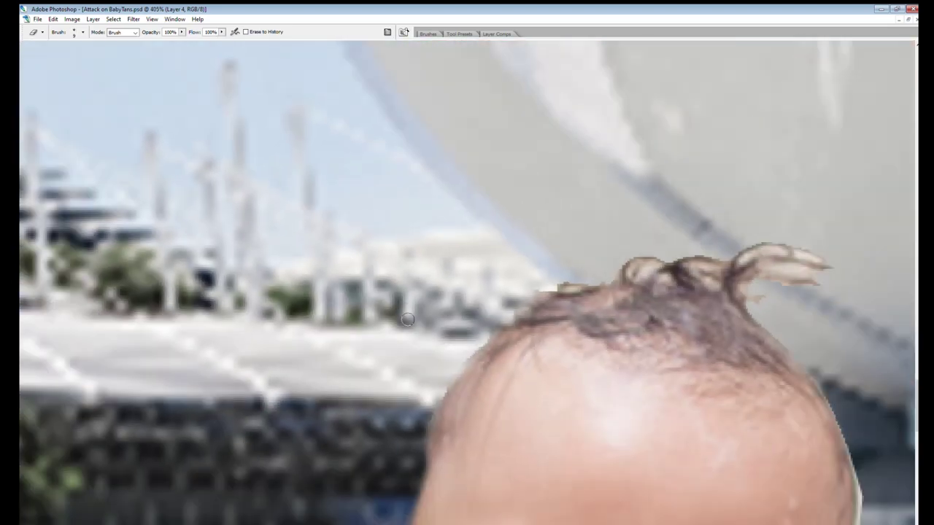
pyautogui.moveTo(481, 408)
pyautogui.mouseDown()
pyautogui.moveTo(409, 240)
pyautogui.moveTo(219, 168)
pyautogui.mouseUp()
pyautogui.scroll(1, 521, 192)
pyautogui.scroll(1, 438, 131)
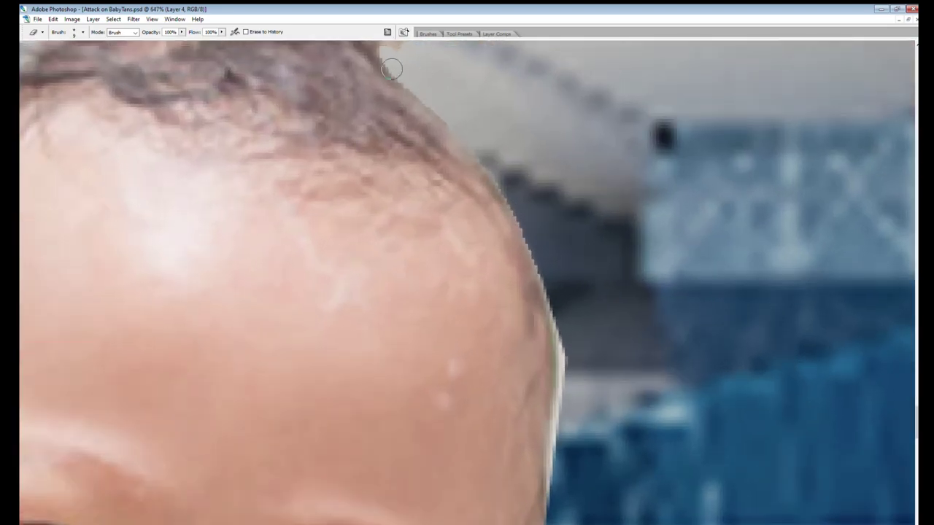
pyautogui.moveTo(255, 120); pyautogui.dragTo(397, 58)
pyautogui.hotkey('ctrl', 'z')
pyautogui.moveTo(573, 396); pyautogui.dragTo(539, 238)
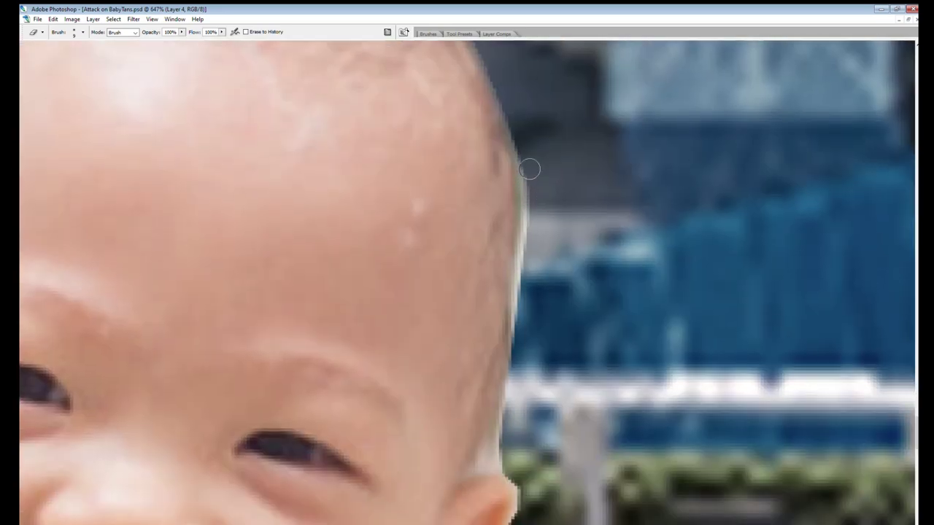
pyautogui.moveTo(525, 312)
pyautogui.mouseDown()
pyautogui.moveTo(485, 464)
pyautogui.moveTo(470, 409)
pyautogui.moveTo(372, 511)
pyautogui.moveTo(455, 286)
pyautogui.moveTo(411, 365)
pyautogui.mouseUp()
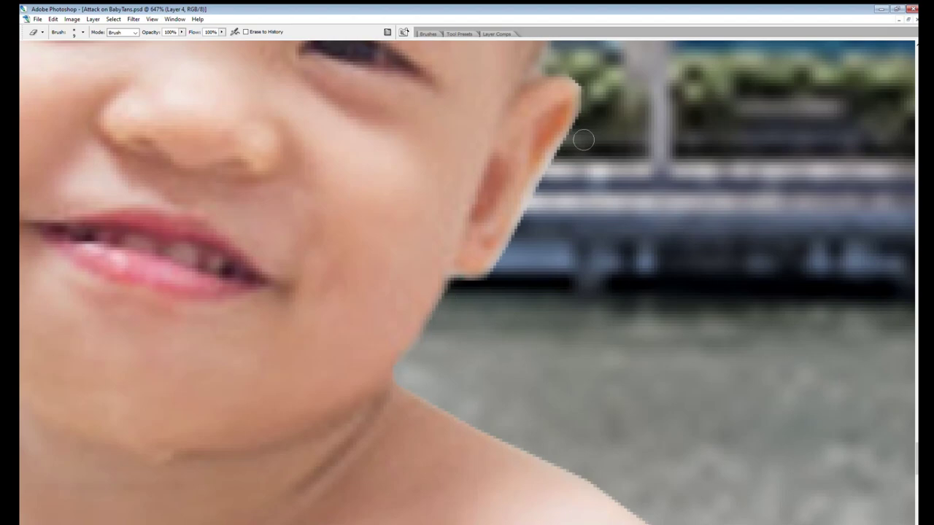
# Erase the leftover fringe along the ear and jaw
pyautogui.moveTo(583, 139); pyautogui.dragTo(504, 267)
pyautogui.scroll(-3, 504, 270)
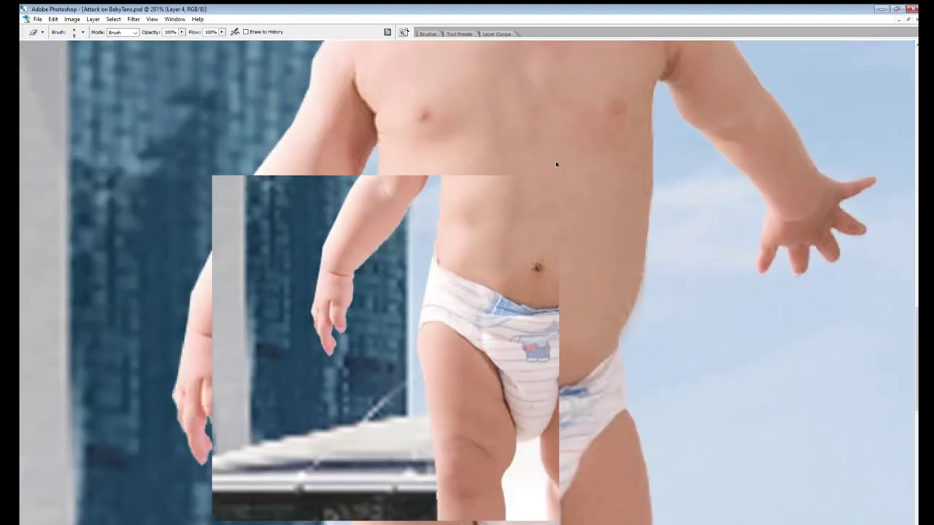
pyautogui.scroll(-3, 556, 164)
pyautogui.scroll(1, 640, 326)
pyautogui.scroll(3, 641, 326)
pyautogui.scroll(2, 640, 325)
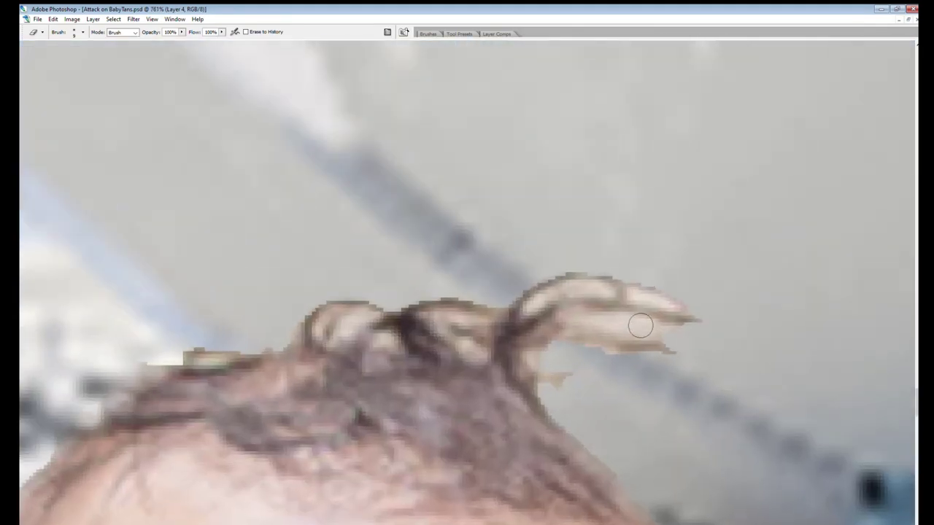
# Clear the background from inside the upper, left and middle hair curls
pyautogui.moveTo(671, 329)
pyautogui.mouseDown()
pyautogui.moveTo(630, 323)
pyautogui.moveTo(563, 345)
pyautogui.mouseUp()
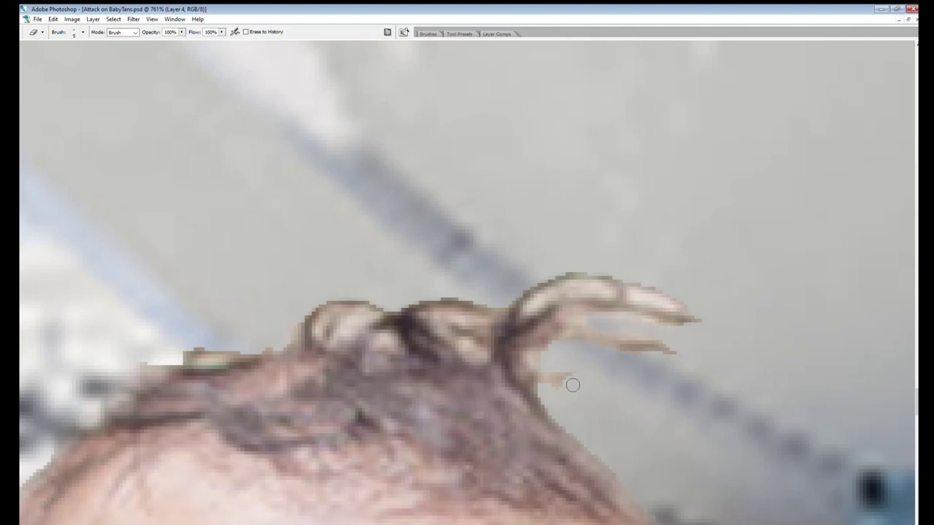
pyautogui.moveTo(638, 298)
pyautogui.mouseDown()
pyautogui.moveTo(617, 292)
pyautogui.moveTo(495, 312)
pyautogui.mouseUp()
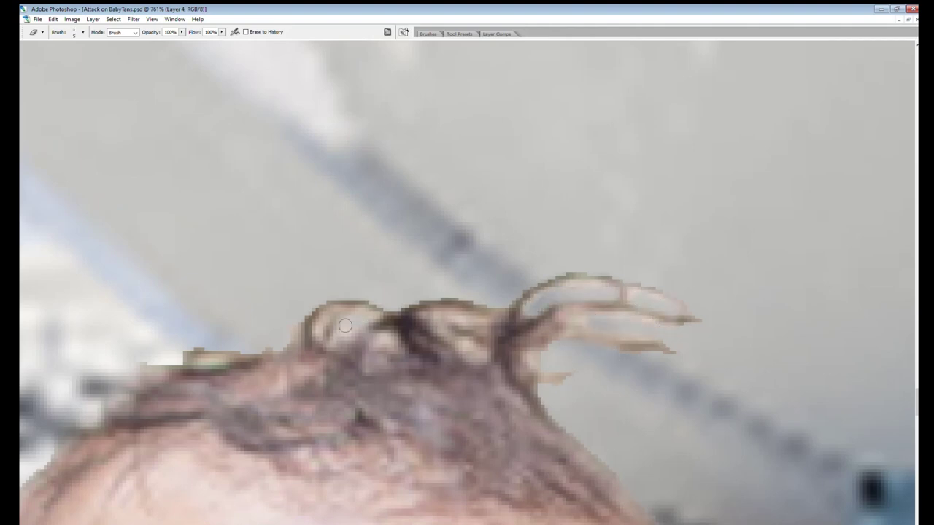
pyautogui.moveTo(345, 325)
pyautogui.mouseDown()
pyautogui.moveTo(455, 343)
pyautogui.moveTo(443, 334)
pyautogui.mouseUp()
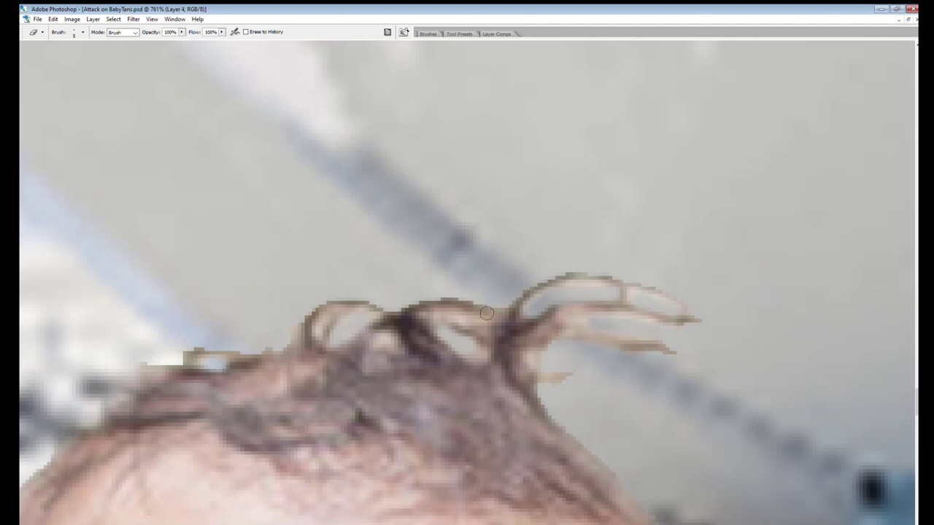
pyautogui.scroll(-5, 511, 153)
pyautogui.scroll(-3, 431, 160)
pyautogui.scroll(5, 394, 109)
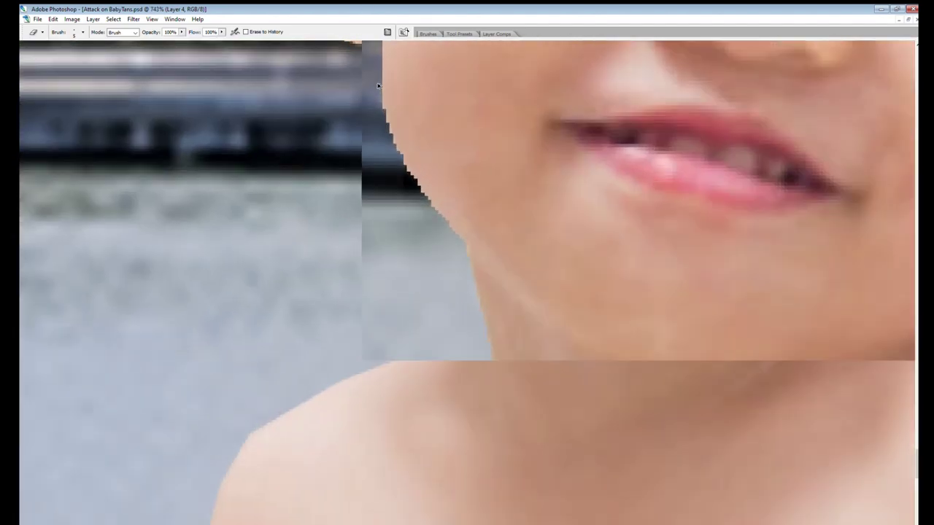
pyautogui.scroll(2, 378, 86)
# Clean the dark fringe along the duck baby's jaw edge
pyautogui.moveTo(394, 189); pyautogui.dragTo(496, 321)
pyautogui.scroll(-5, 447, 209)
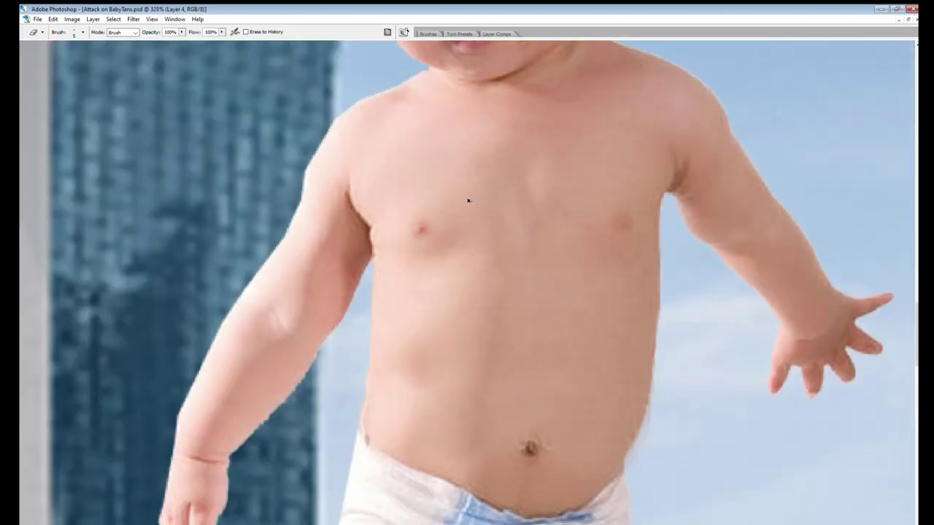
pyautogui.scroll(-3, 467, 200)
pyautogui.scroll(5, 467, 200)
pyautogui.scroll(2, 434, 252)
pyautogui.scroll(-2, 434, 252)
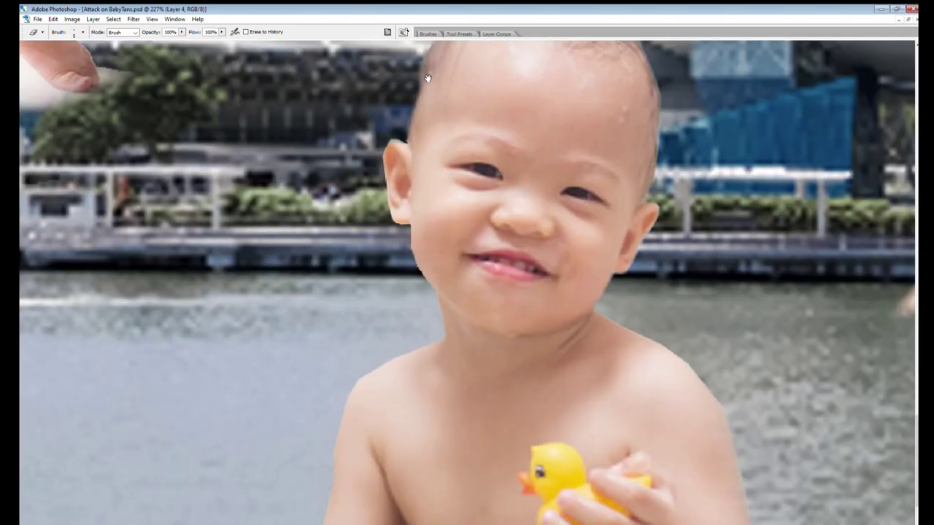
pyautogui.scroll(-3, 434, 252)
pyautogui.scroll(4, 391, 340)
# Erase the white patch in the armpit gap
pyautogui.moveTo(391, 322)
pyautogui.mouseDown()
pyautogui.moveTo(412, 380)
pyautogui.moveTo(379, 369)
pyautogui.moveTo(385, 327)
pyautogui.mouseUp()
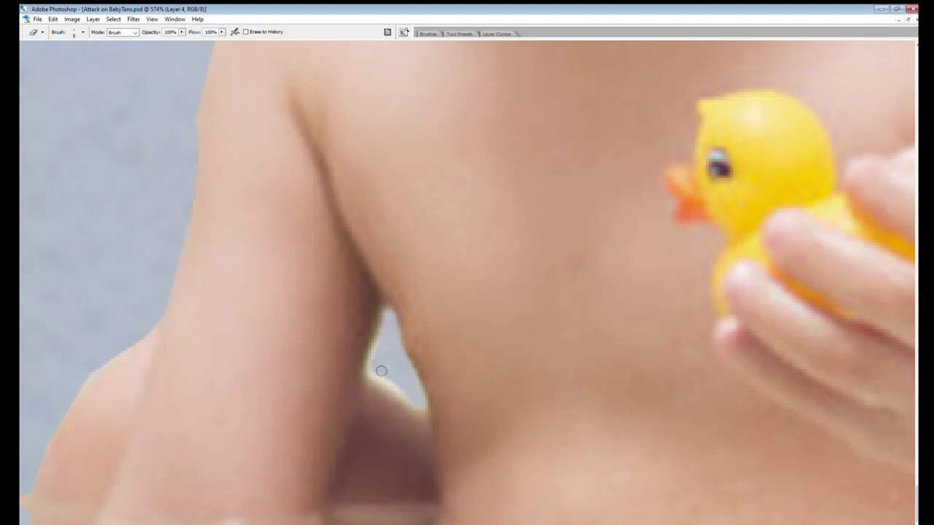
pyautogui.scroll(-2, 390, 329)
pyautogui.scroll(-5, 486, 146)
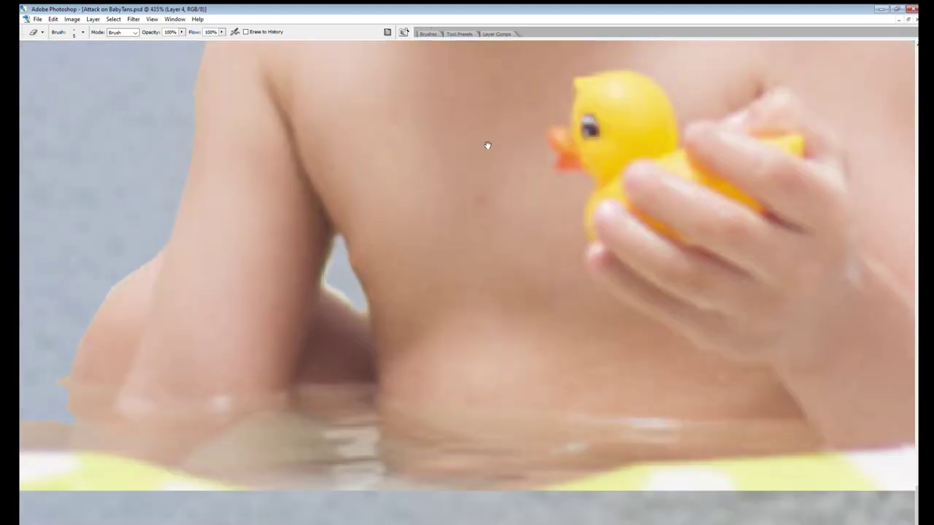
pyautogui.scroll(5, 466, 405)
pyautogui.scroll(-5, 466, 405)
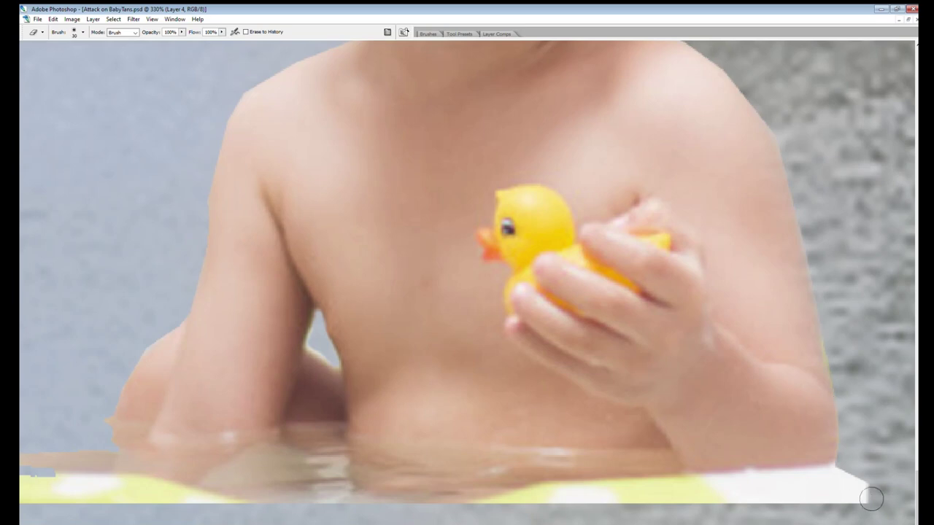
# Erase the yellow float strip and orange smudges with a size-40 brush, then zoom out
pyautogui.moveTo(871, 499); pyautogui.dragTo(884, 483)
pyautogui.press(']')
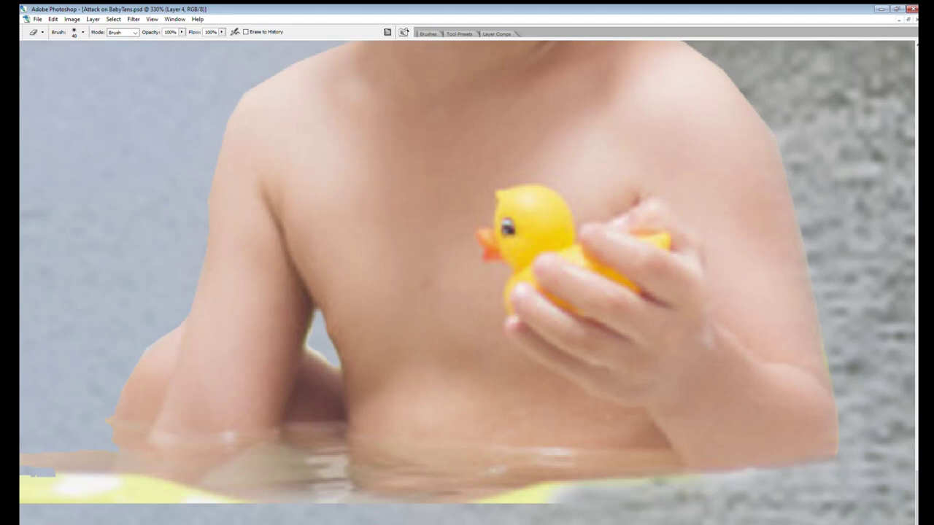
pyautogui.moveTo(554, 496)
pyautogui.mouseDown()
pyautogui.moveTo(140, 500)
pyautogui.moveTo(328, 463)
pyautogui.mouseUp()
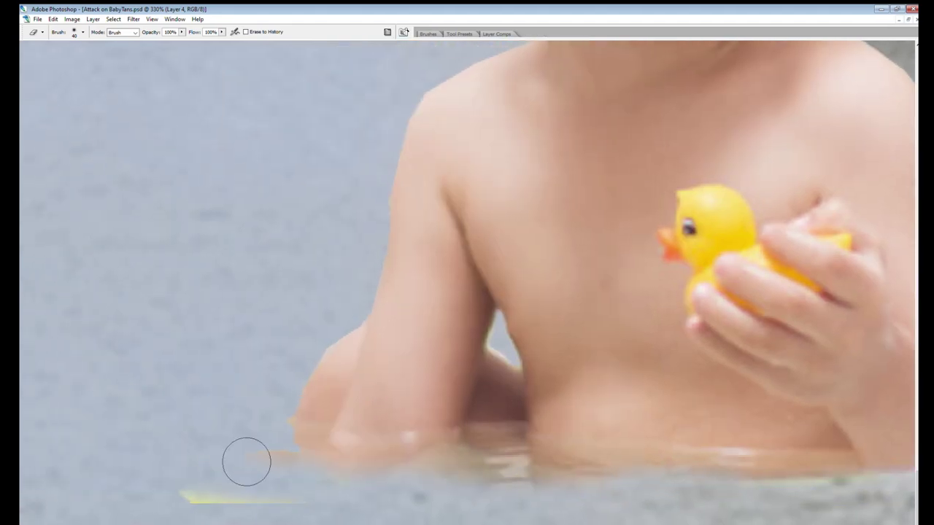
pyautogui.moveTo(247, 461)
pyautogui.mouseDown()
pyautogui.moveTo(377, 499)
pyautogui.moveTo(281, 444)
pyautogui.moveTo(282, 459)
pyautogui.moveTo(435, 496)
pyautogui.mouseUp()
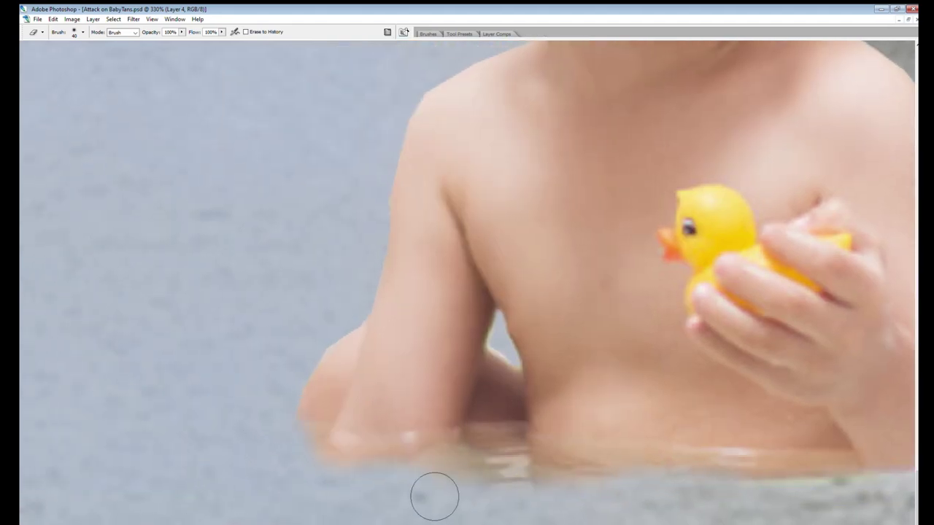
pyautogui.hotkey('ctrl', '-')
pyautogui.hotkey('ctrl', '-')
pyautogui.hotkey('ctrl', '-')
pyautogui.hotkey('ctrl', '-')
pyautogui.hotkey('ctrl', '-')
pyautogui.hotkey('ctrl', '-')
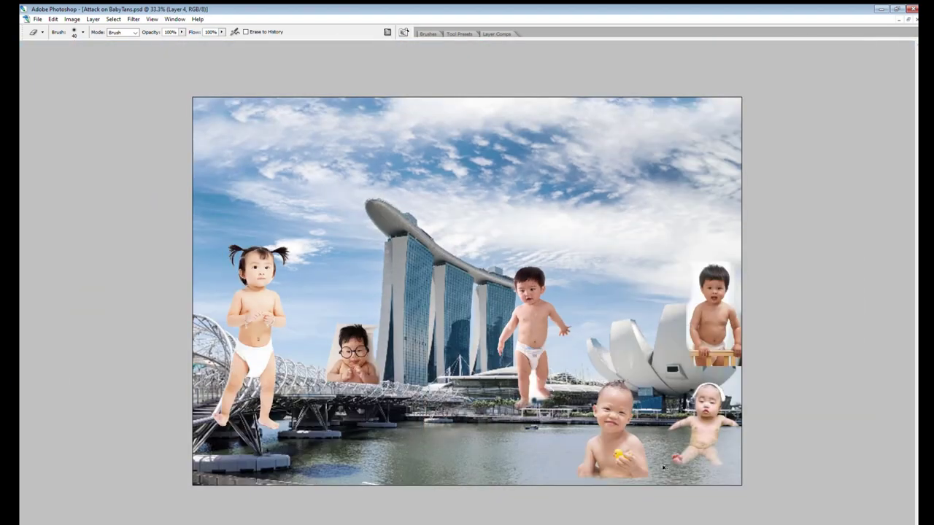
# Duplicate Layer 4, flip the copy vertically, and drag it beneath the duck baby
pyautogui.hotkey('ctrl', '+')
pyautogui.hotkey('ctrl', '+')
pyautogui.moveTo(663, 467); pyautogui.dragTo(541, 274)
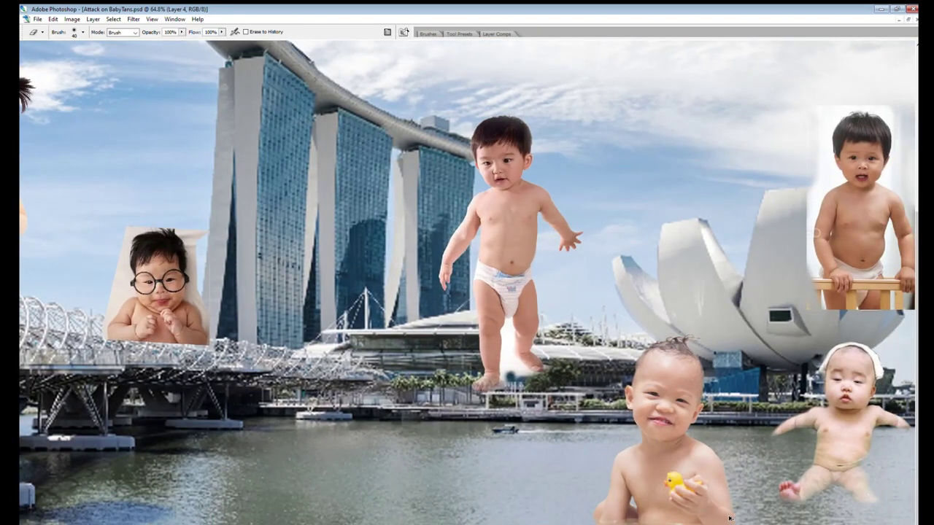
pyautogui.scroll(3, 730, 518)
pyautogui.scroll(2, 731, 511)
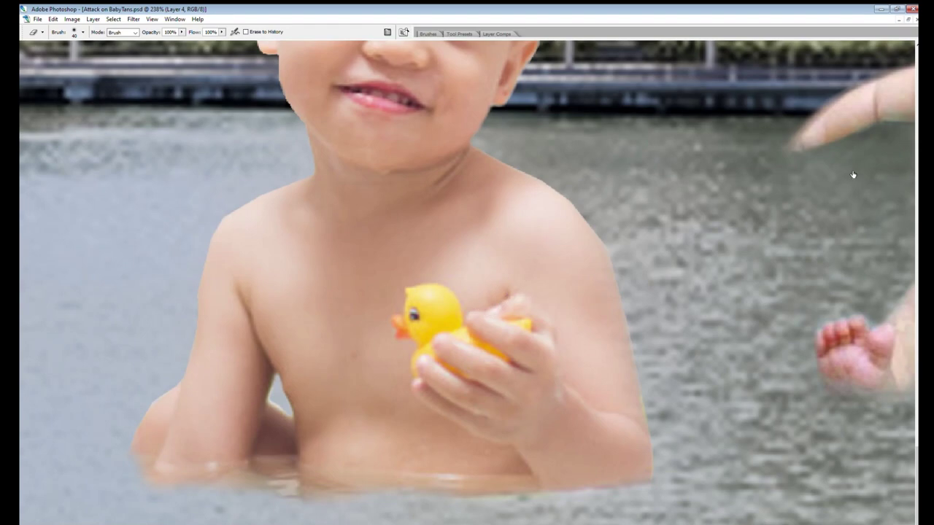
pyautogui.hotkey('ctrl', 'j')
pyautogui.hotkey('ctrl', 't')
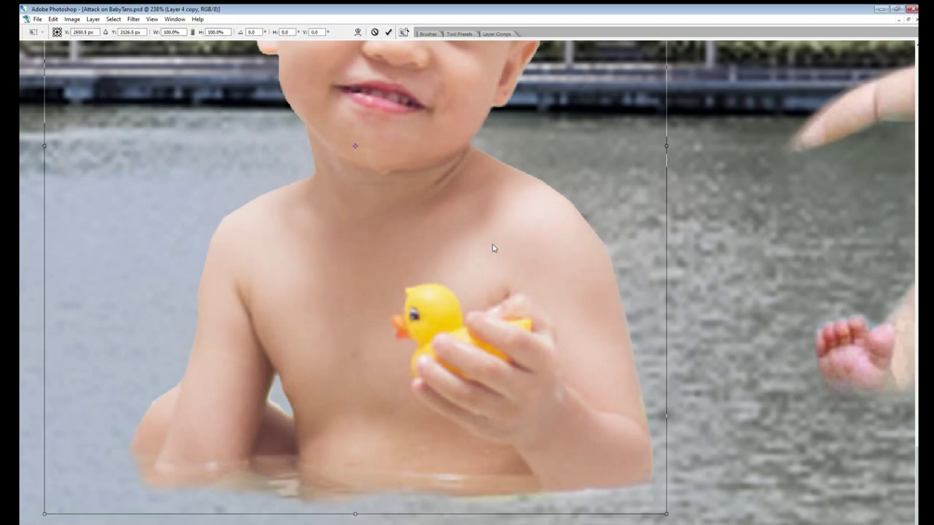
pyautogui.rightClick(530, 367)
pyautogui.click(576, 343)
pyautogui.hotkey('ctrl', '-')
pyautogui.hotkey('ctrl', '-')
pyautogui.hotkey('ctrl', '-')
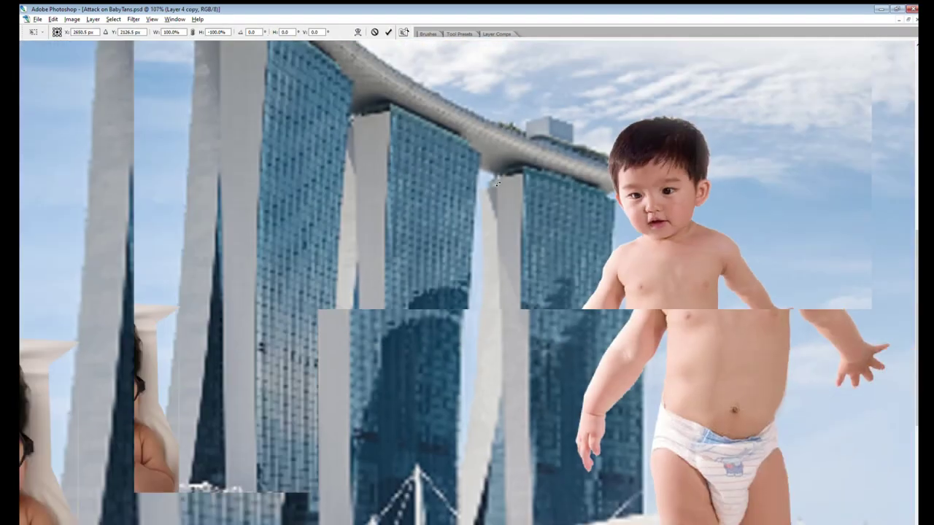
pyautogui.moveTo(782, 385); pyautogui.dragTo(728, 519)
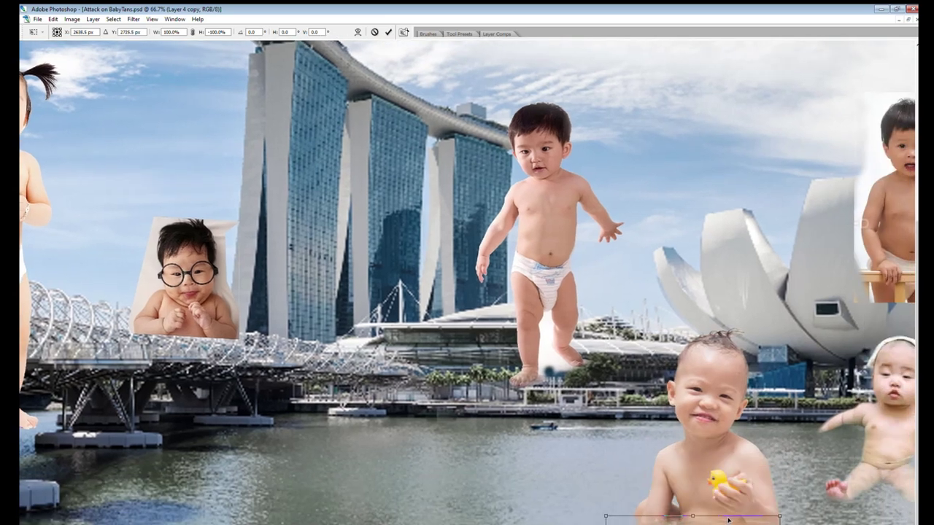
# Commit the flipped duck-baby copy in place as its shadow
pyautogui.press('Return')
pyautogui.press('e')
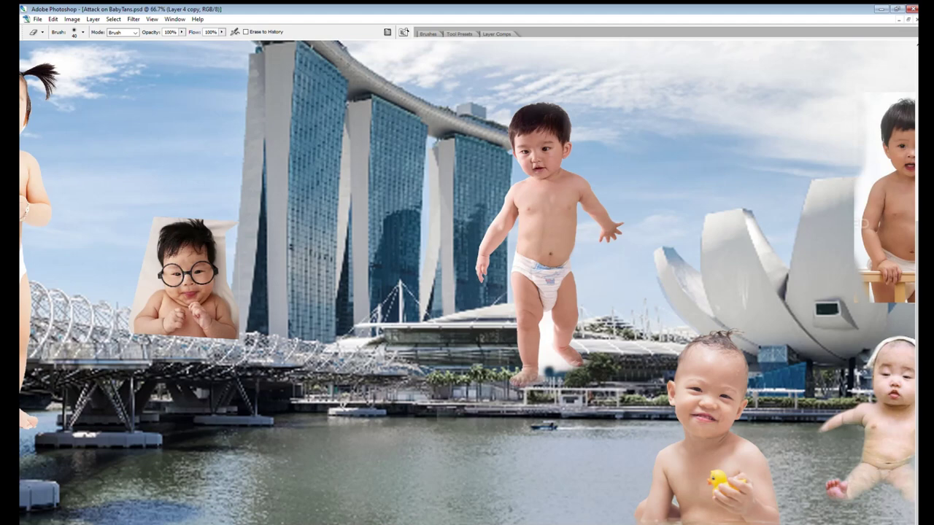
pyautogui.moveTo(854, 180); pyautogui.dragTo(553, 338)
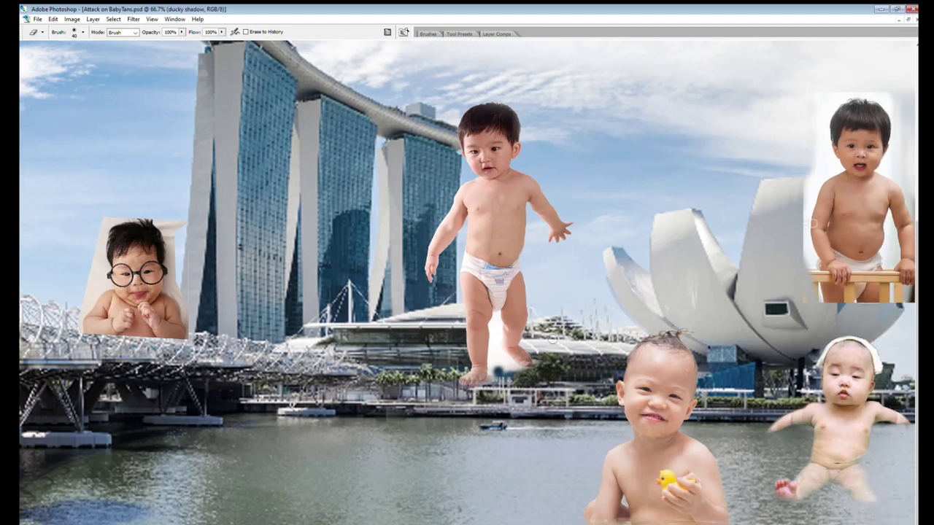
pyautogui.scroll(-3, 803, 301)
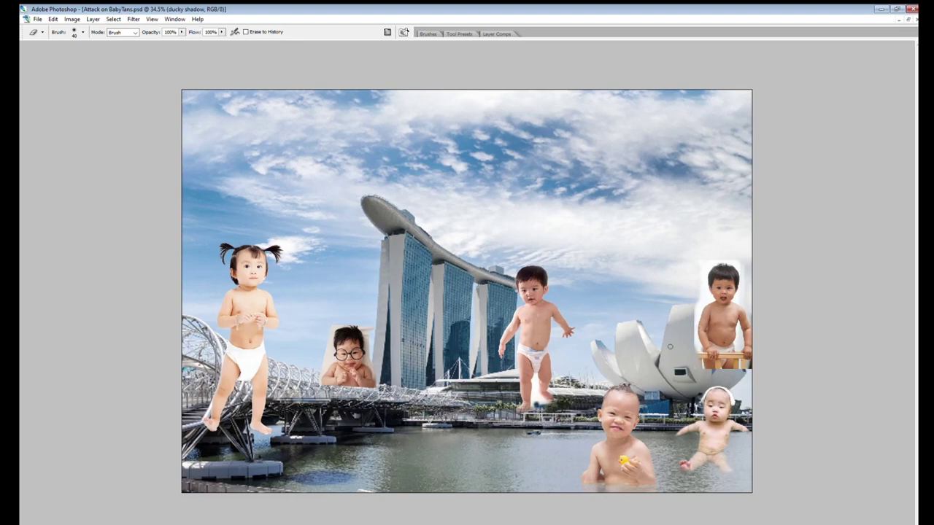
pyautogui.scroll(2, 553, 386)
pyautogui.scroll(2, 553, 386)
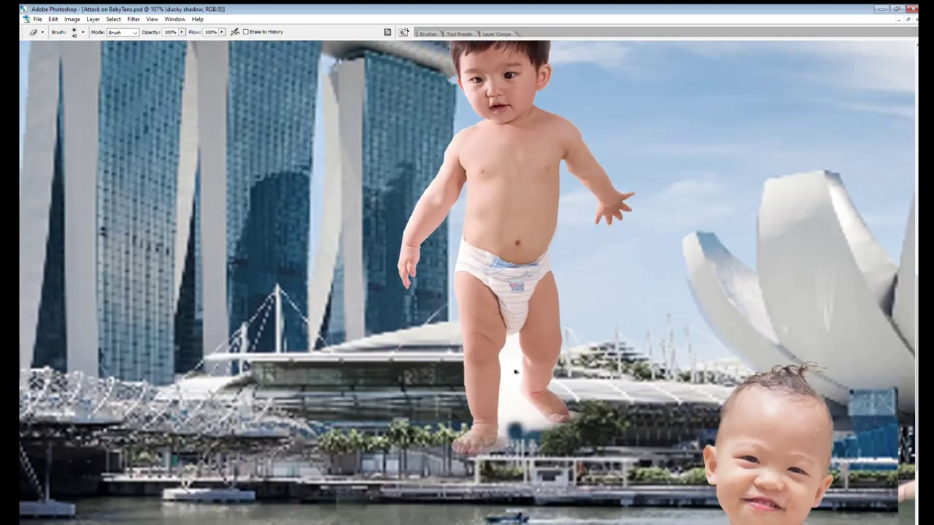
pyautogui.scroll(2, 509, 324)
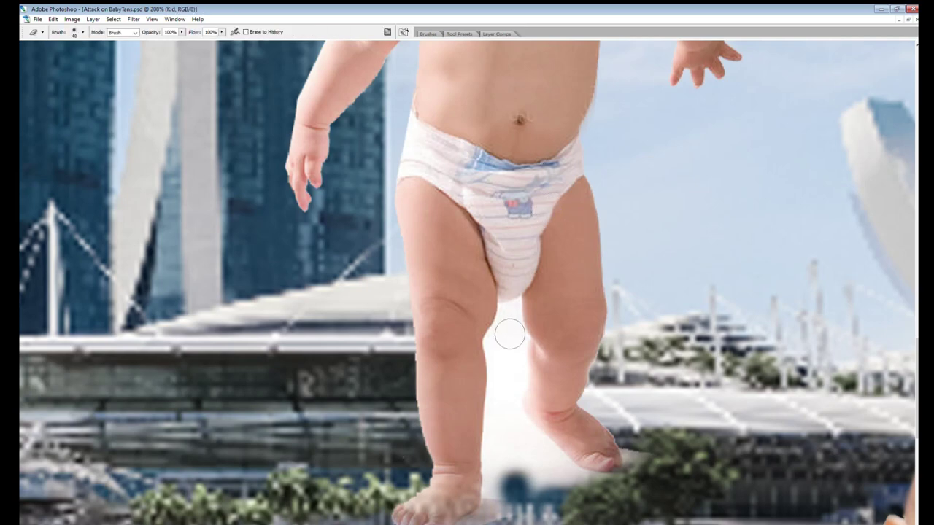
# Magic Wand-select and delete the white gap between the walking baby's legs
pyautogui.press('w')
pyautogui.click(507, 313)
pyautogui.press('Delete')
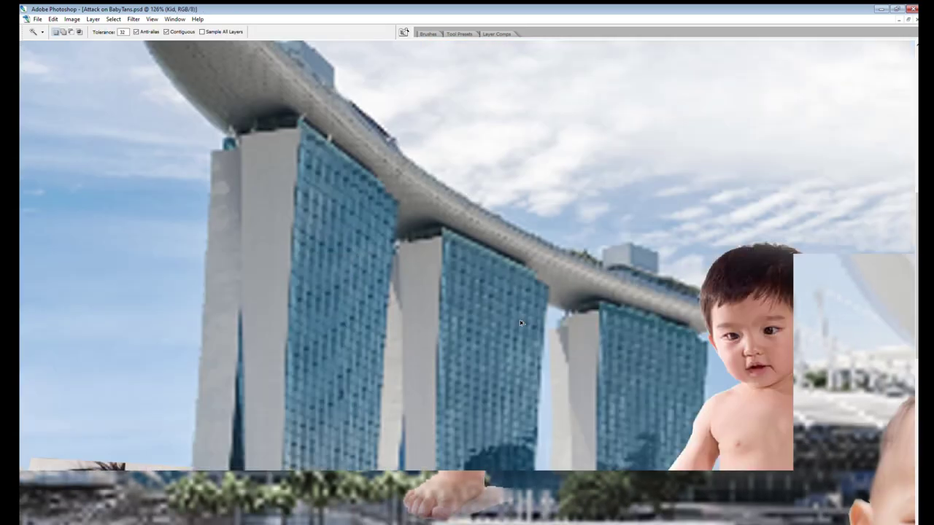
pyautogui.scroll(-2, 536, 342)
pyautogui.scroll(-2, 560, 366)
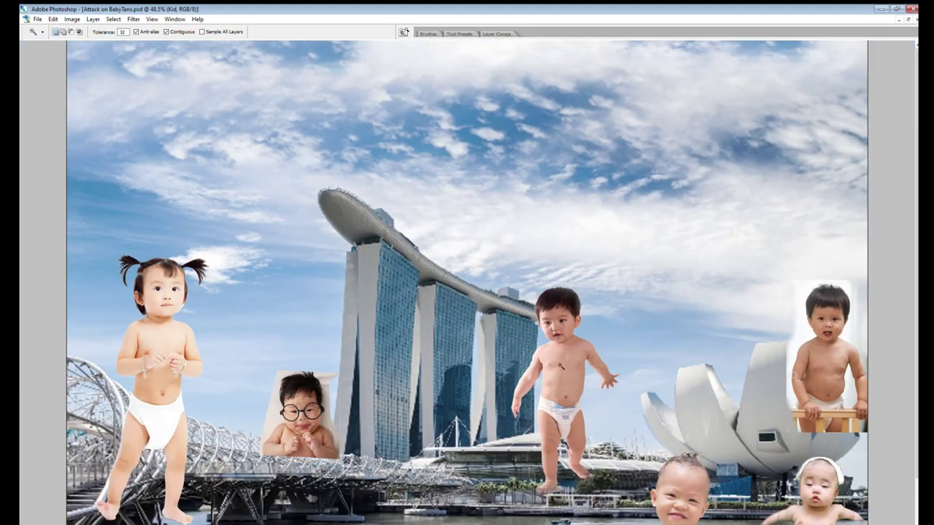